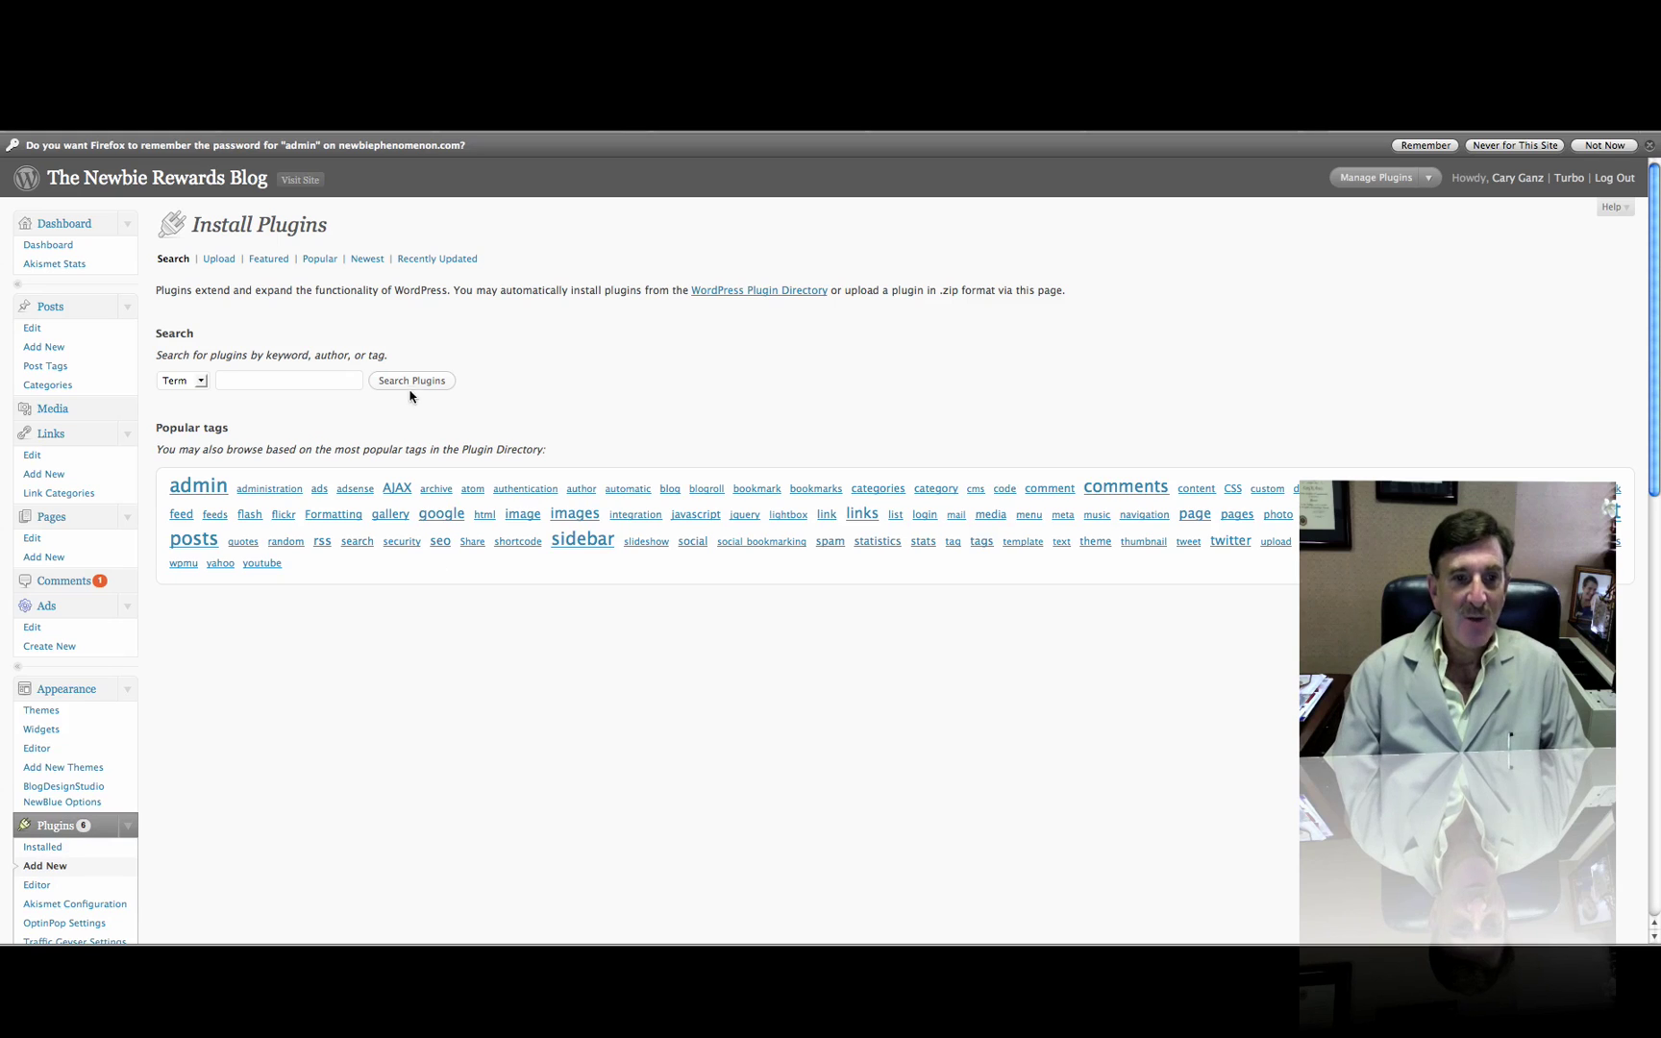
Search the plugin directory for 'polls' to list WP-Polls, SodaHead Polls and PollDaddy Polls
{"action": "left_click", "coordinate": [308, 382]}
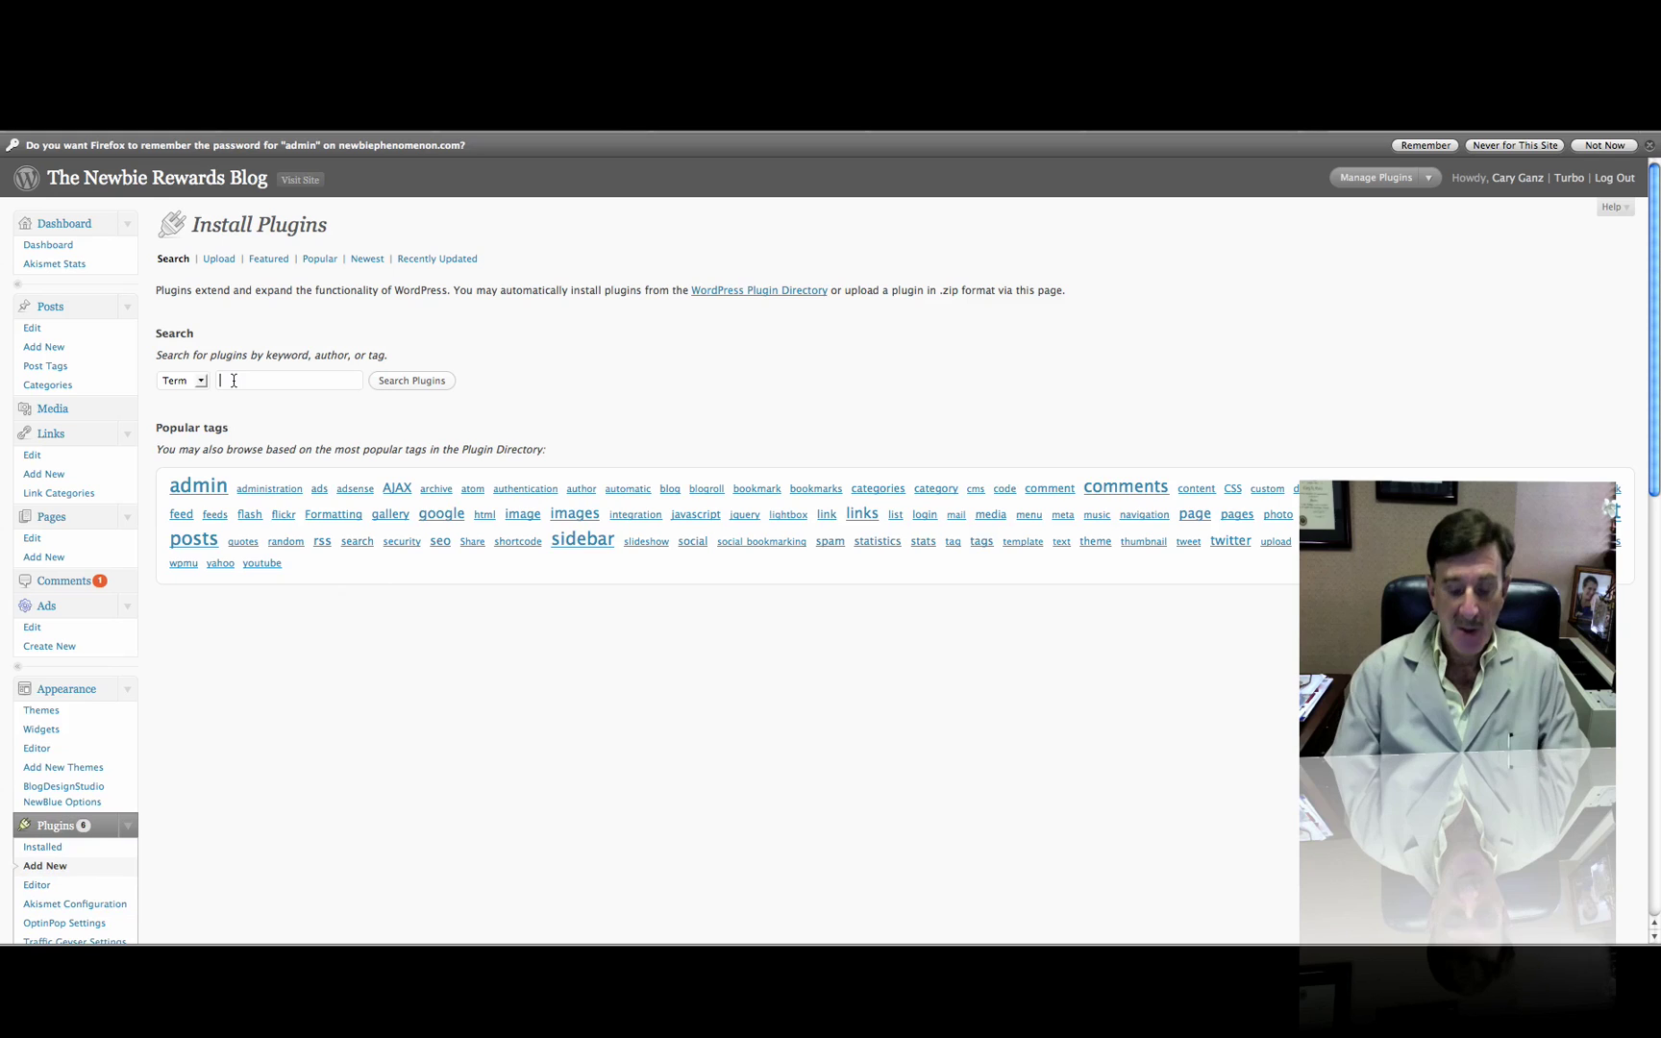
{"action": "type", "text": "polls"}
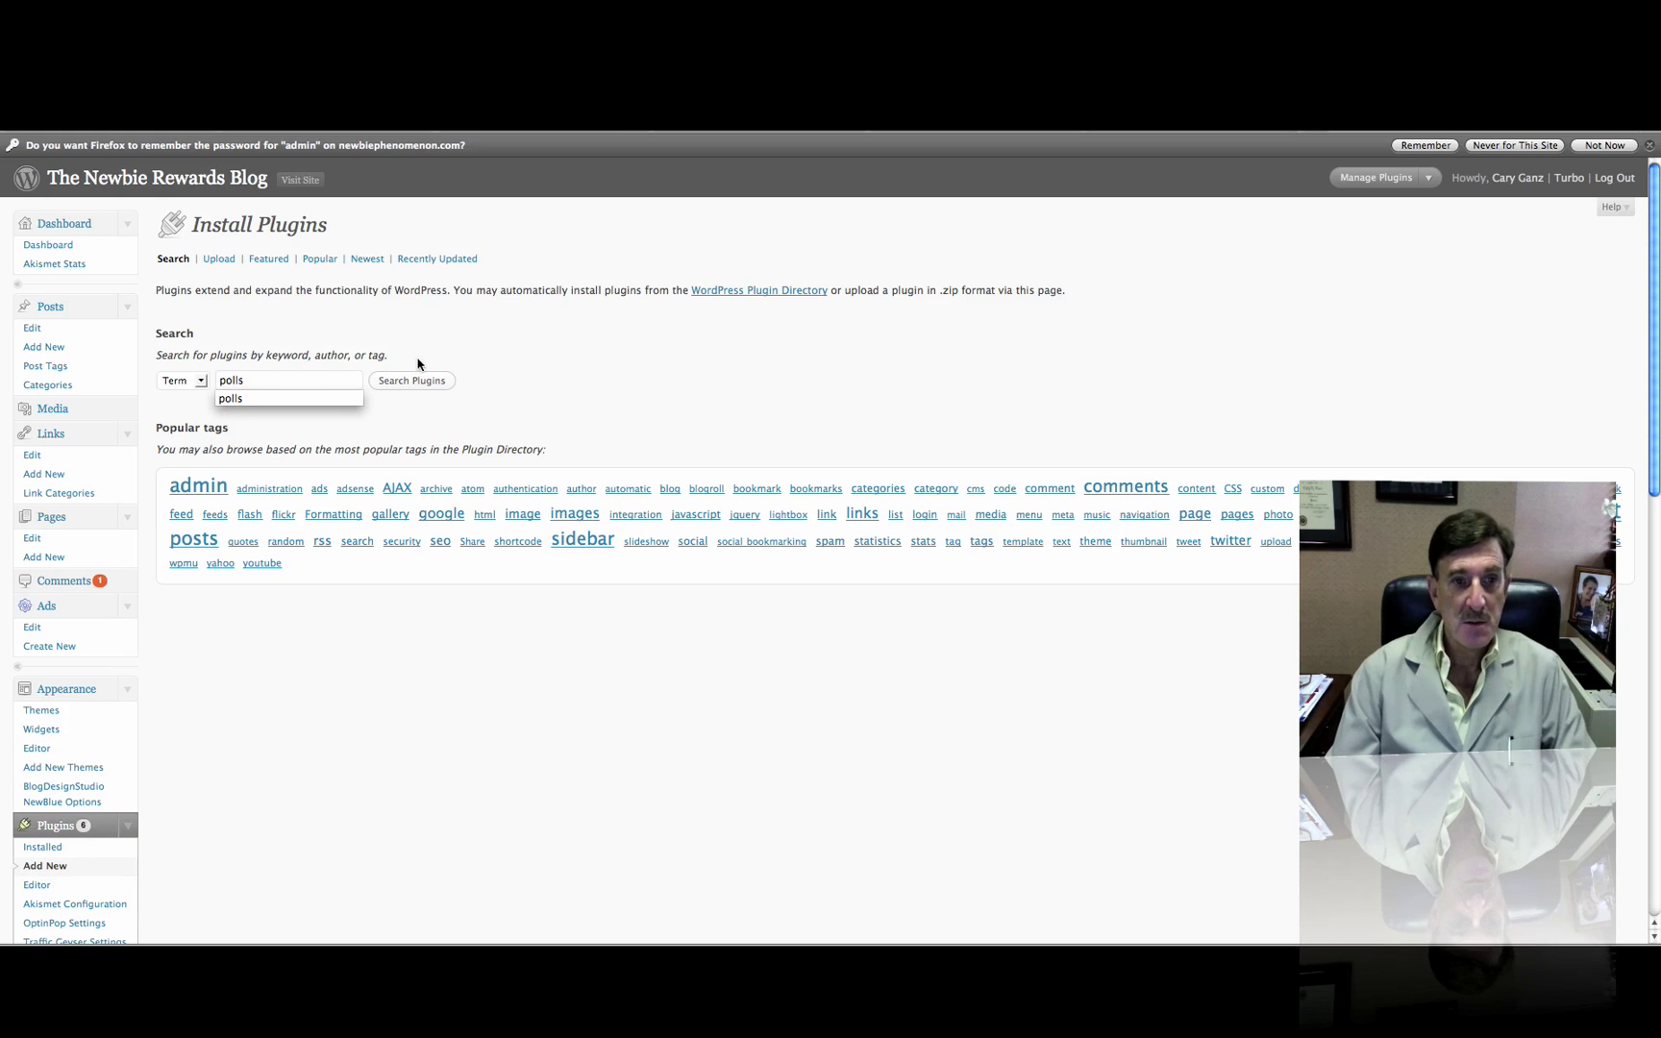
{"action": "left_click", "coordinate": [419, 381]}
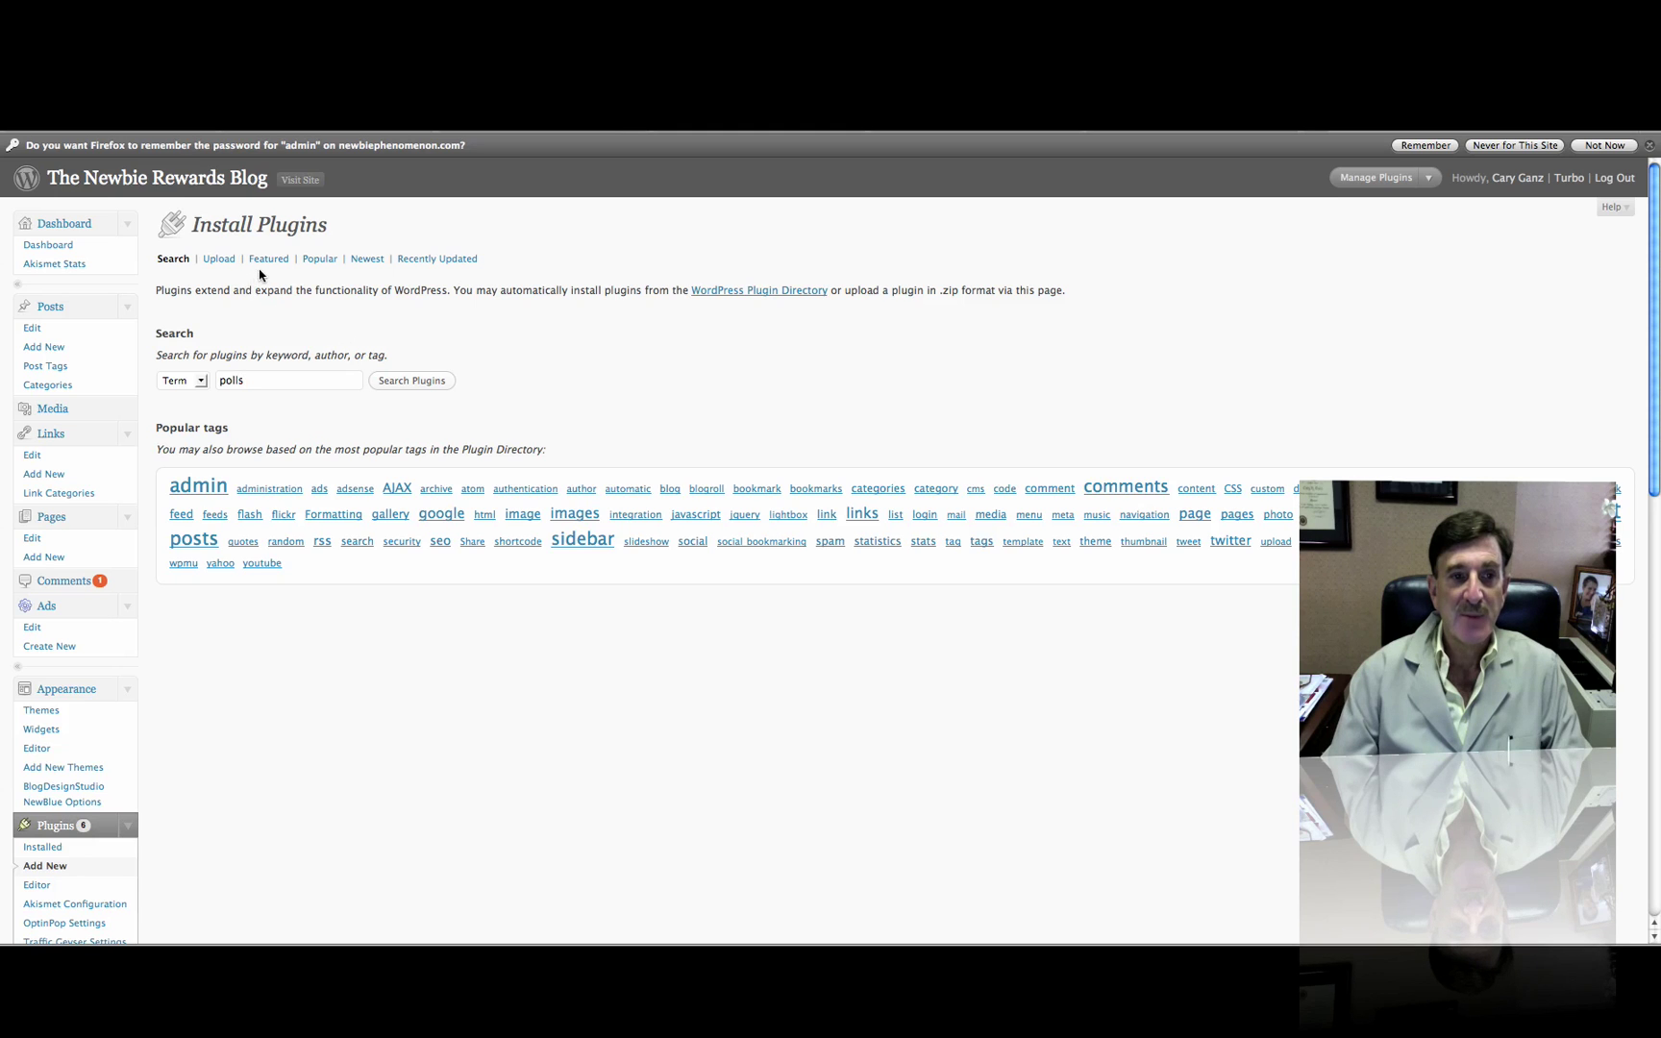
{"action": "left_click", "coordinate": [415, 382]}
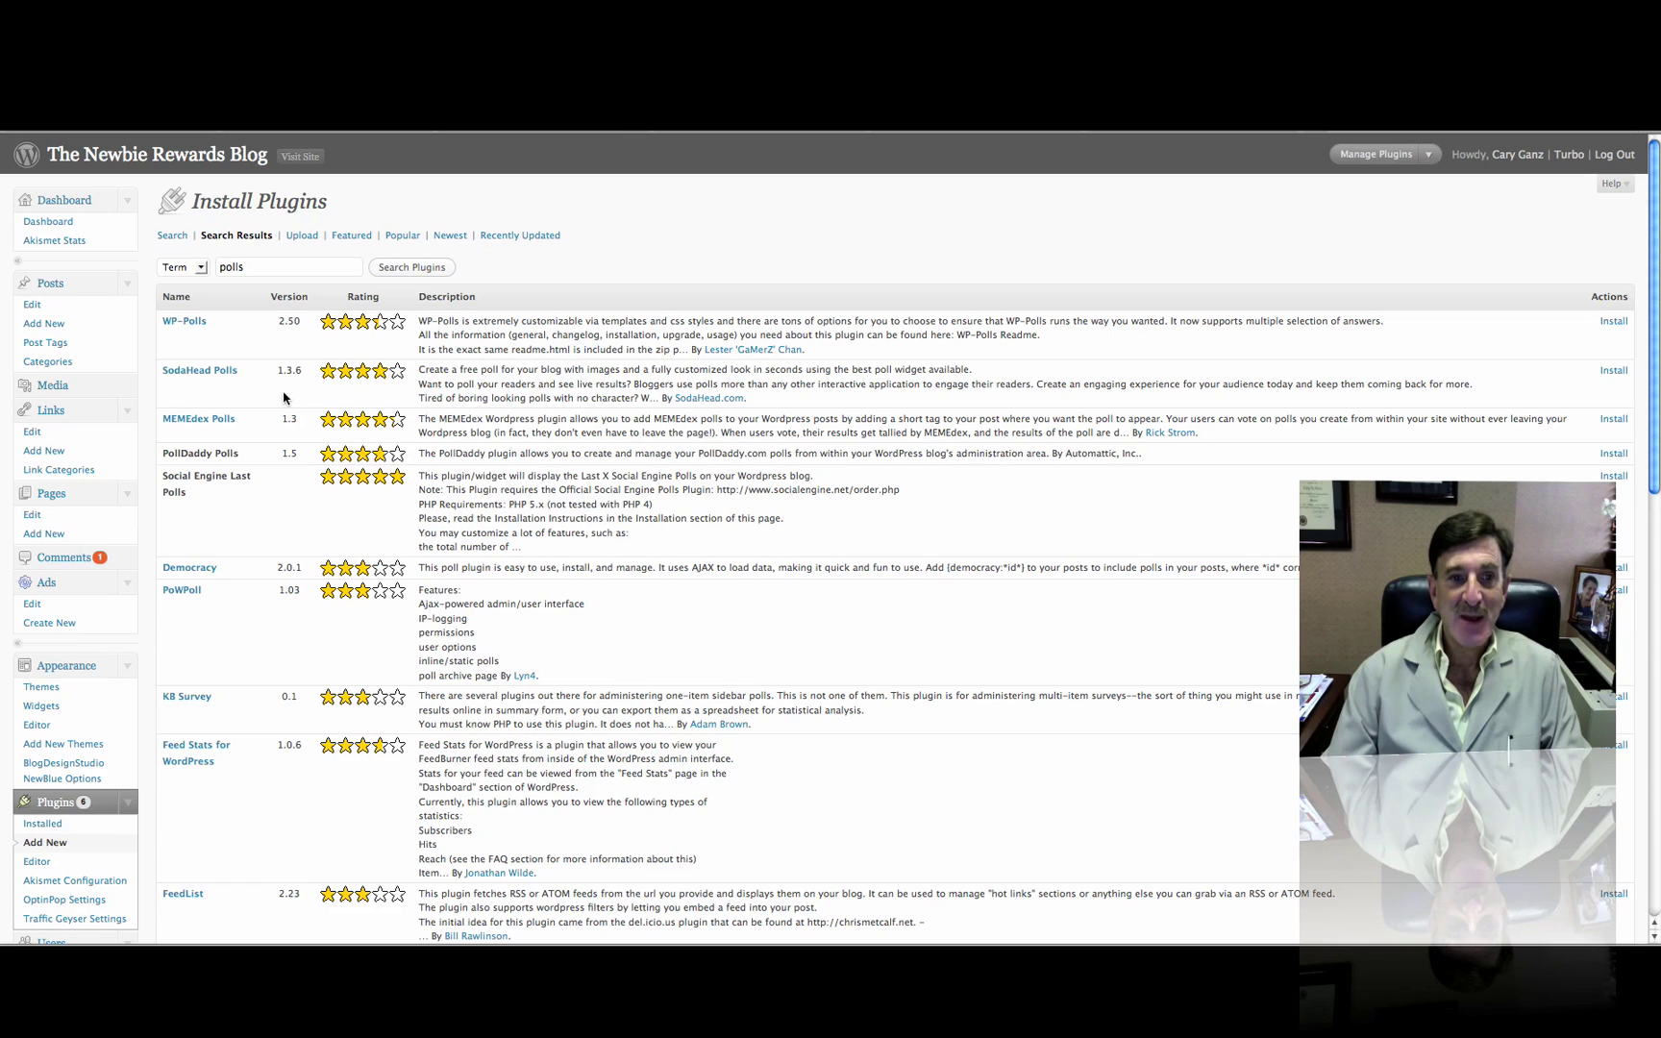
Install SodaHead Polls from the search results and activate it
{"action": "left_click", "coordinate": [1614, 371]}
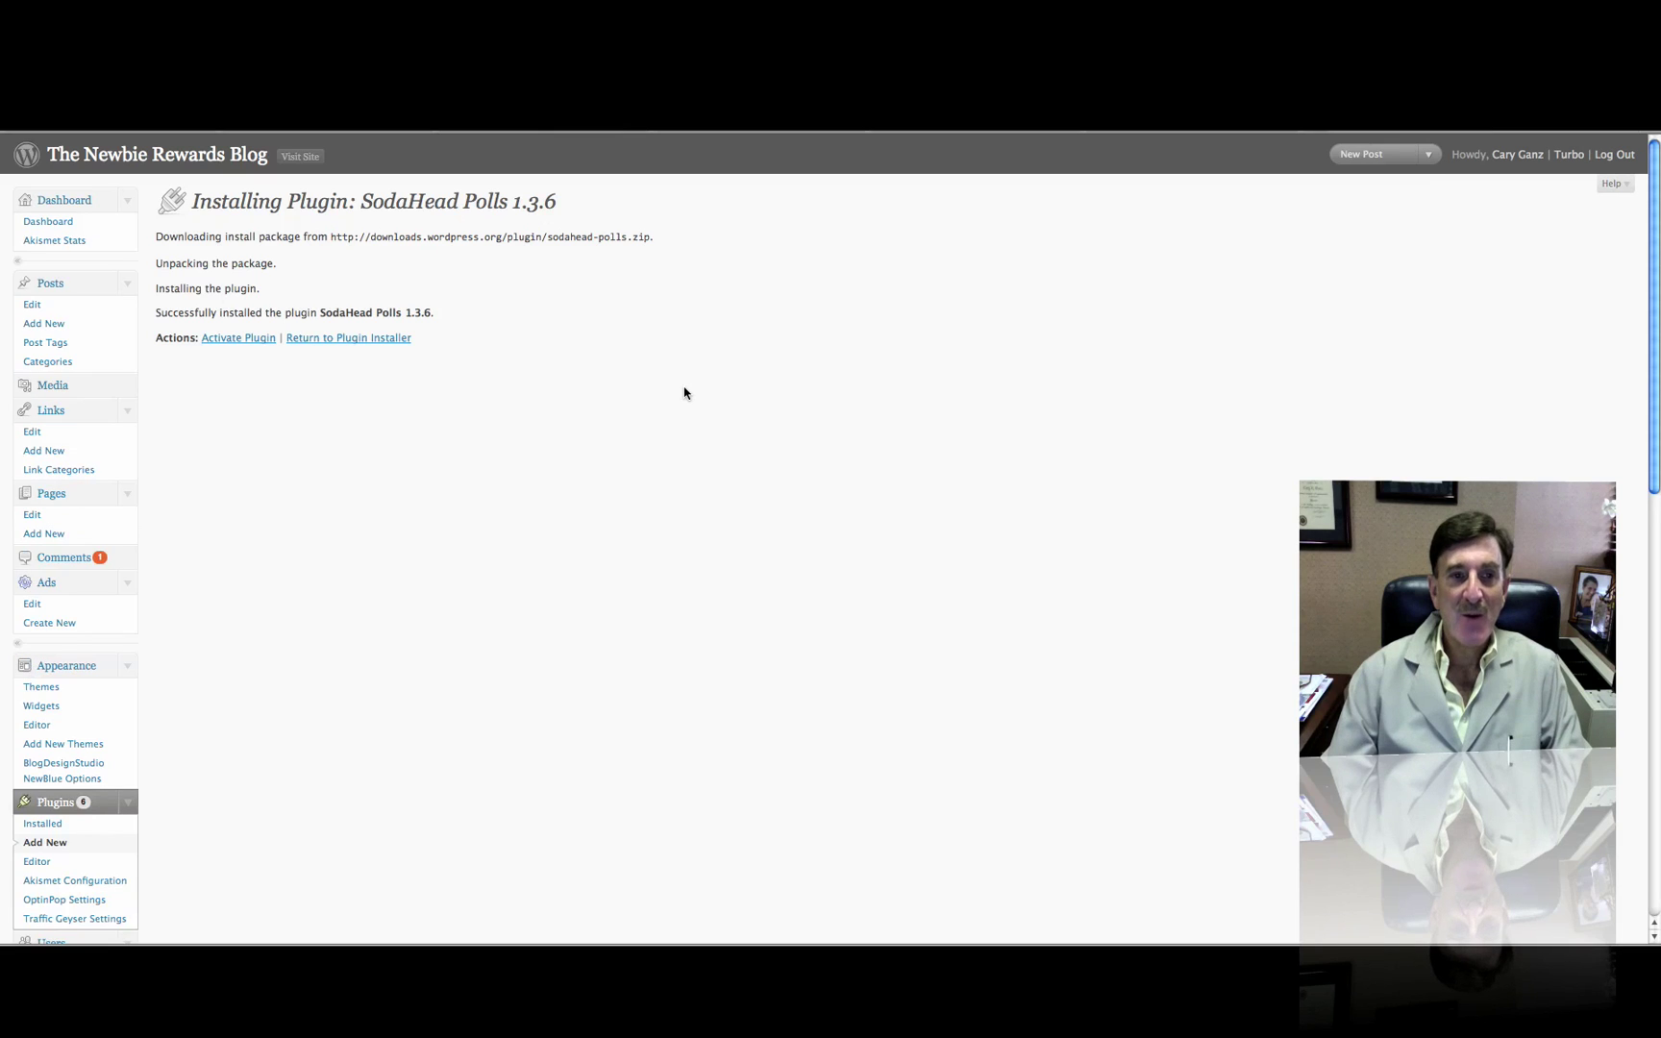
{"action": "left_click", "coordinate": [231, 340]}
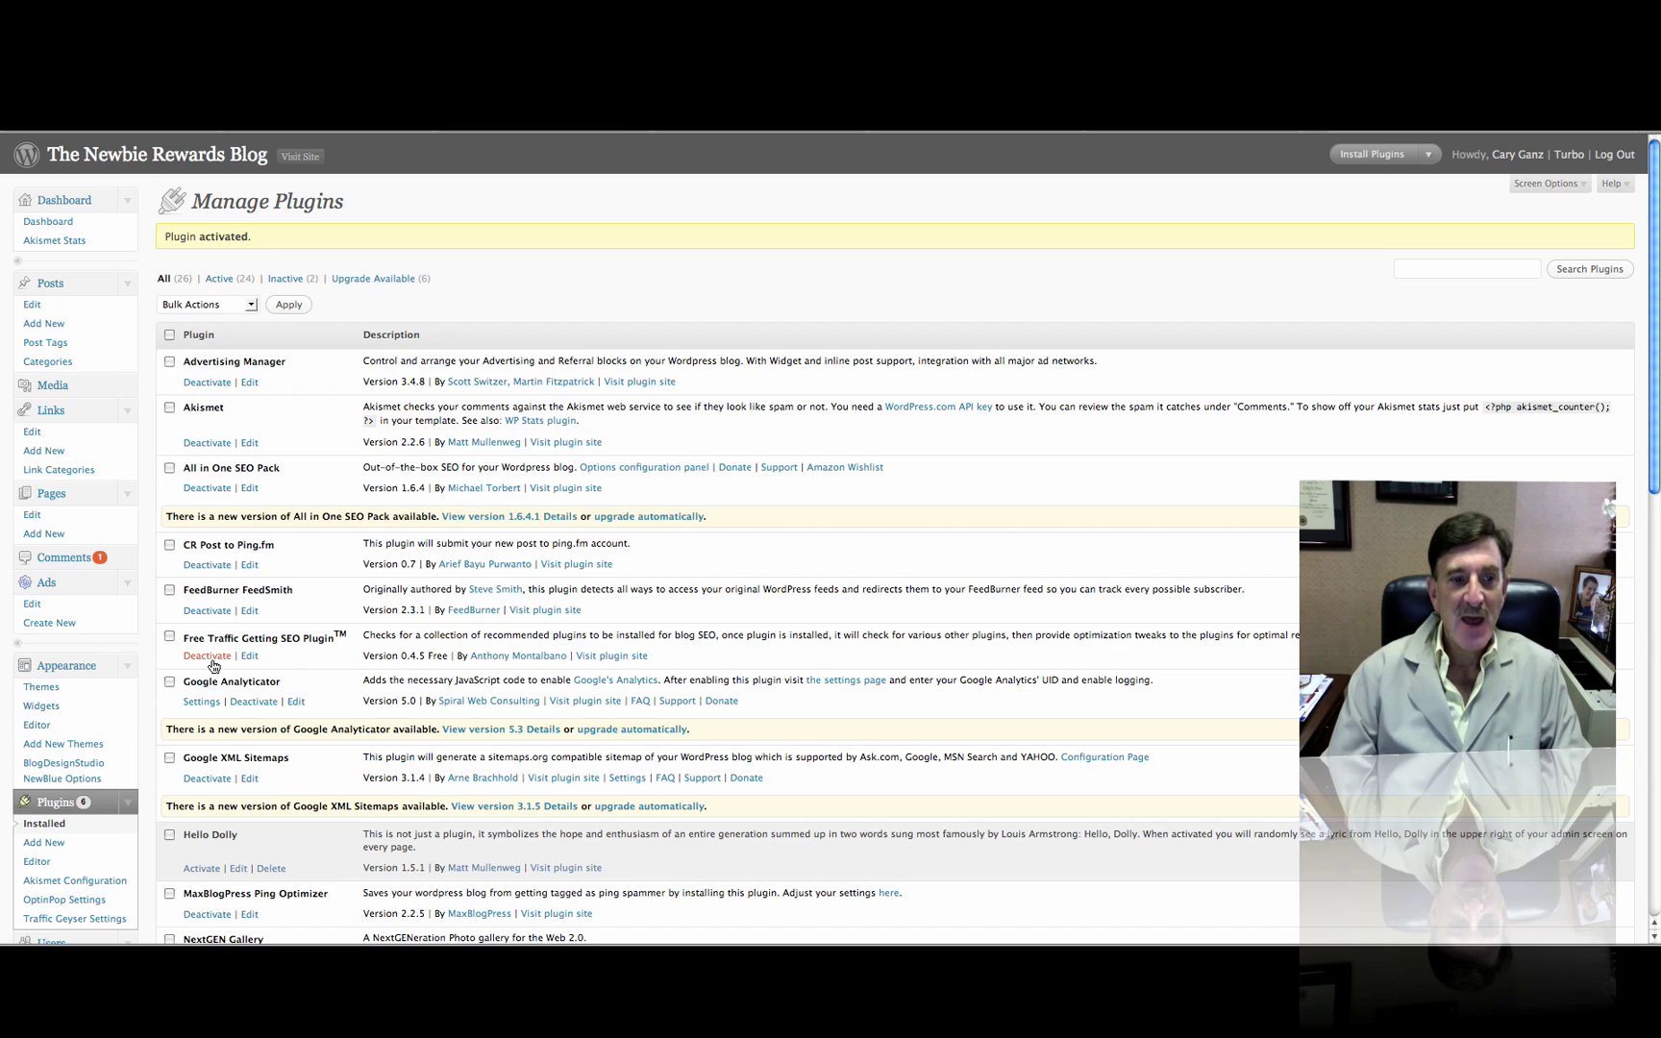
On the Widgets page, replace Search and Recent Comments in the Sidebar with the SodaHead Poll widget
{"action": "left_click", "coordinate": [45, 708]}
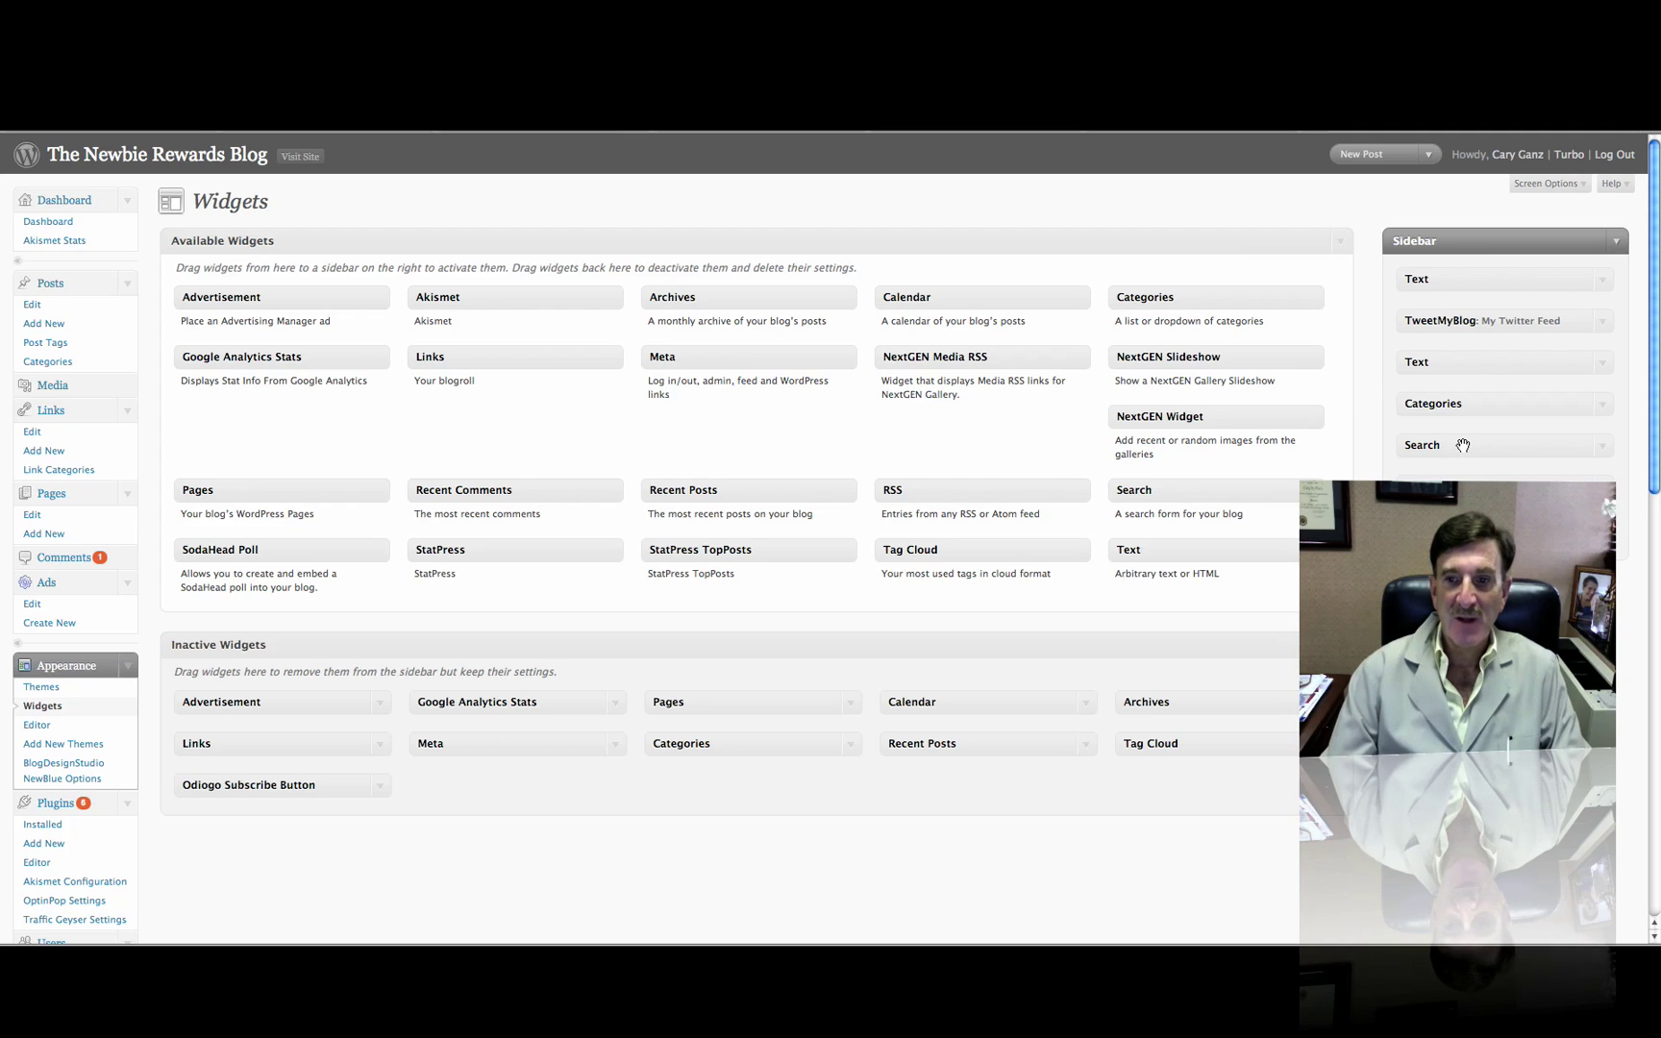
{"action": "left_click_drag", "start_coordinate": [1462, 445], "coordinate": [931, 469]}
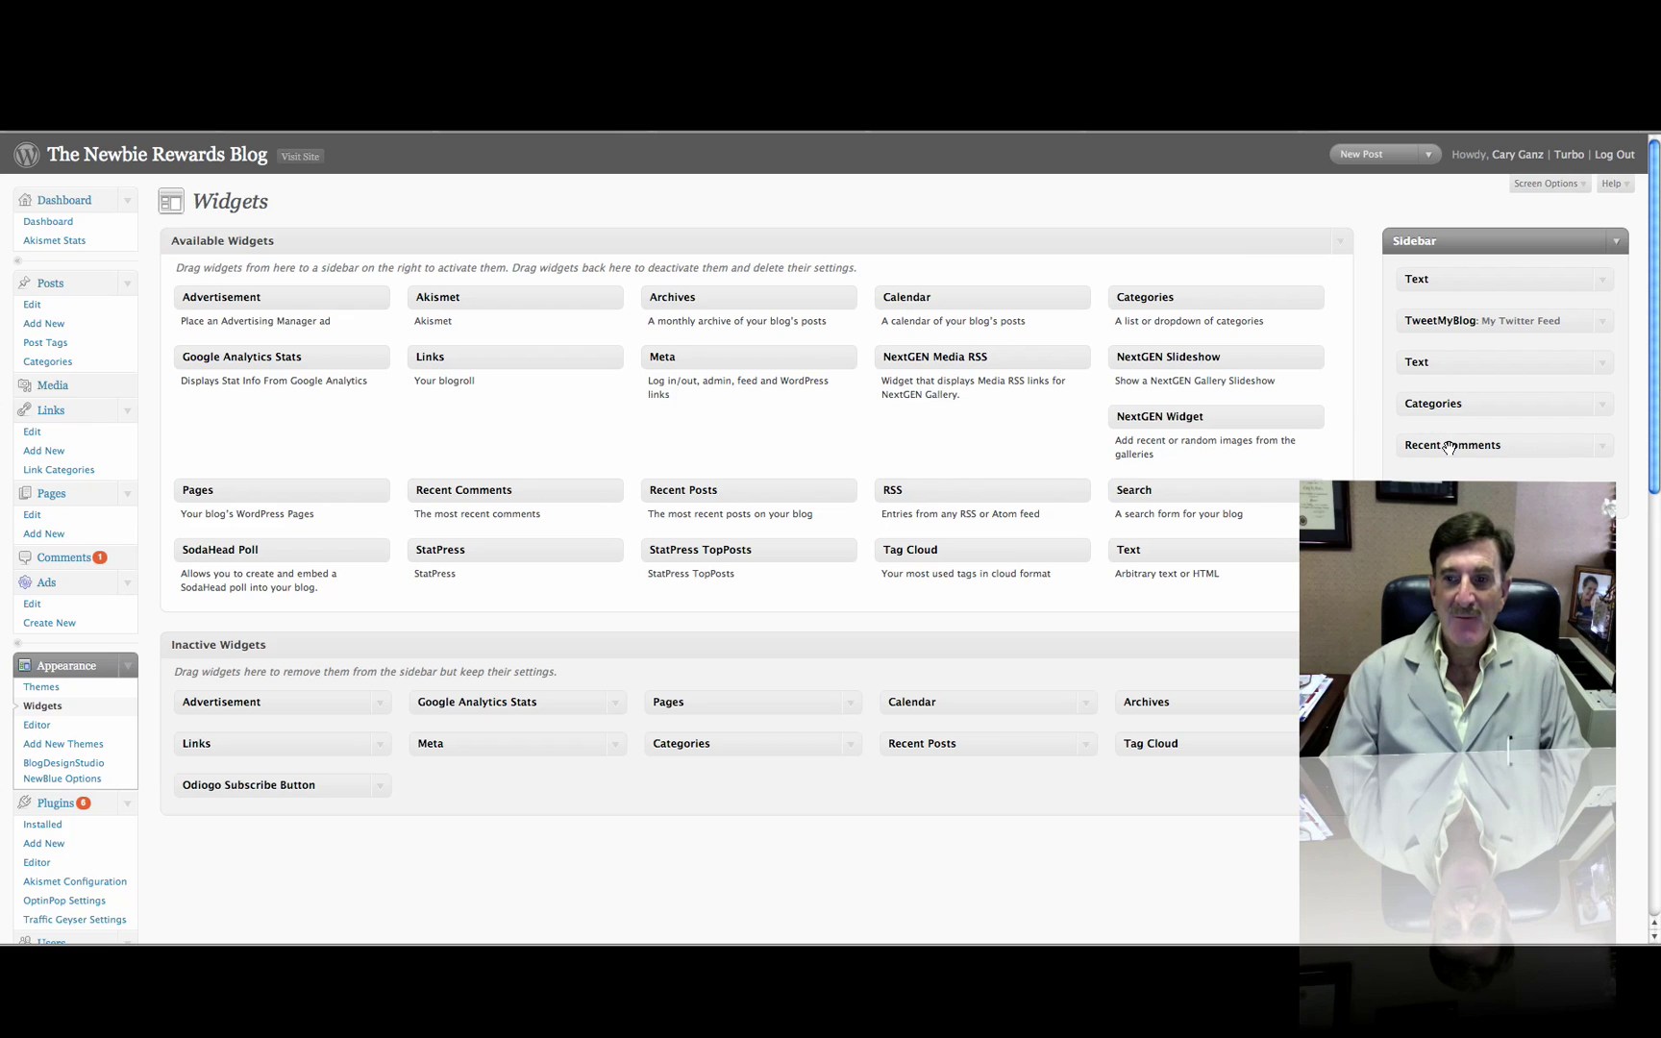
{"action": "left_click_drag", "start_coordinate": [1448, 447], "coordinate": [925, 454]}
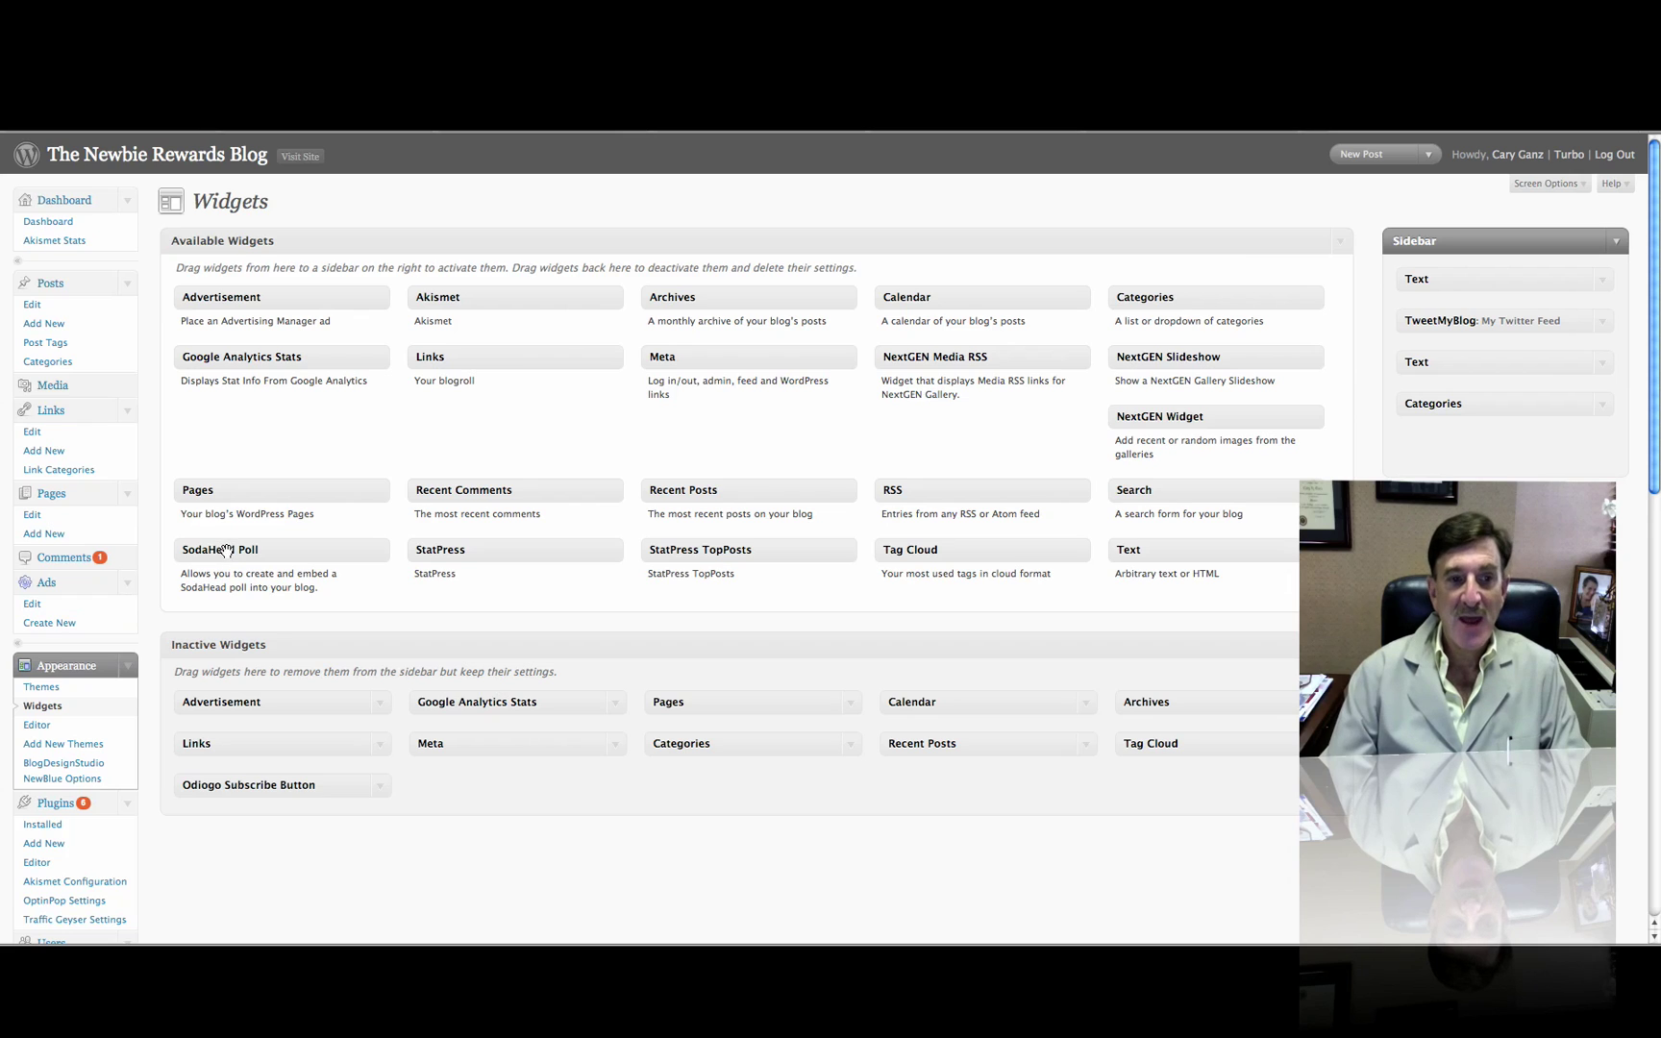
{"action": "left_click_drag", "start_coordinate": [226, 549], "coordinate": [1447, 423]}
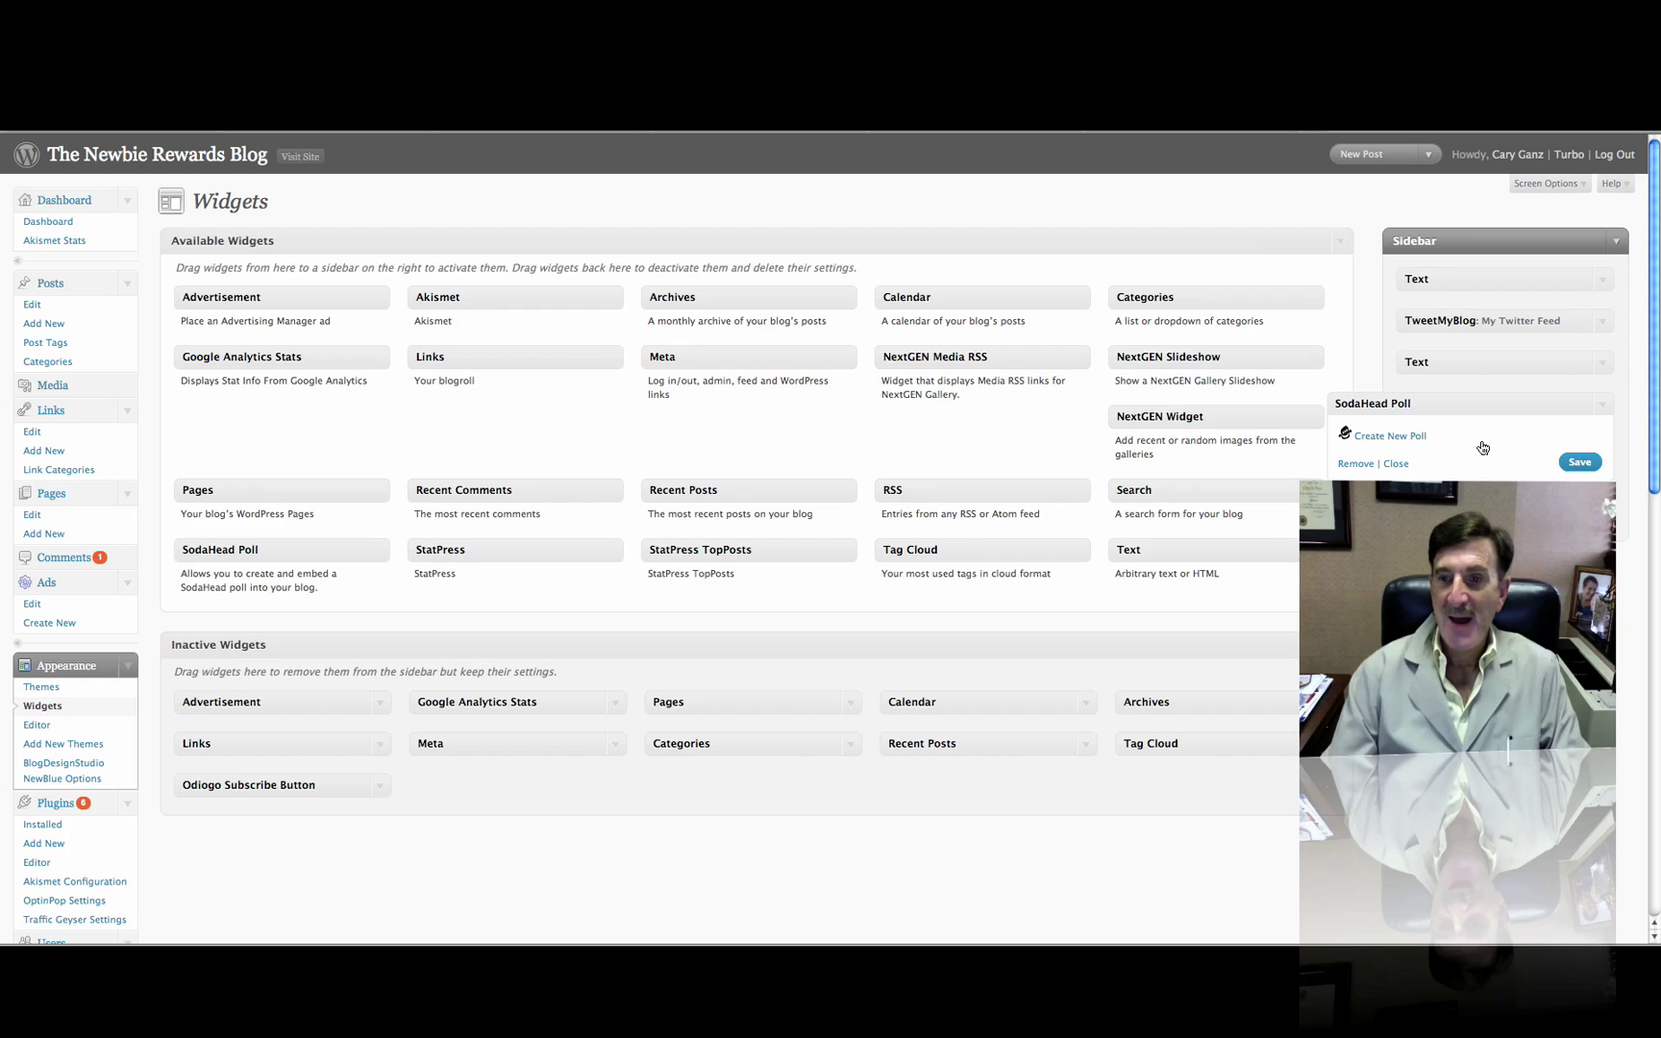
Start a new poll from the widget and sign in to SodaHead with the account e-mail and password
{"action": "left_click", "coordinate": [1422, 437]}
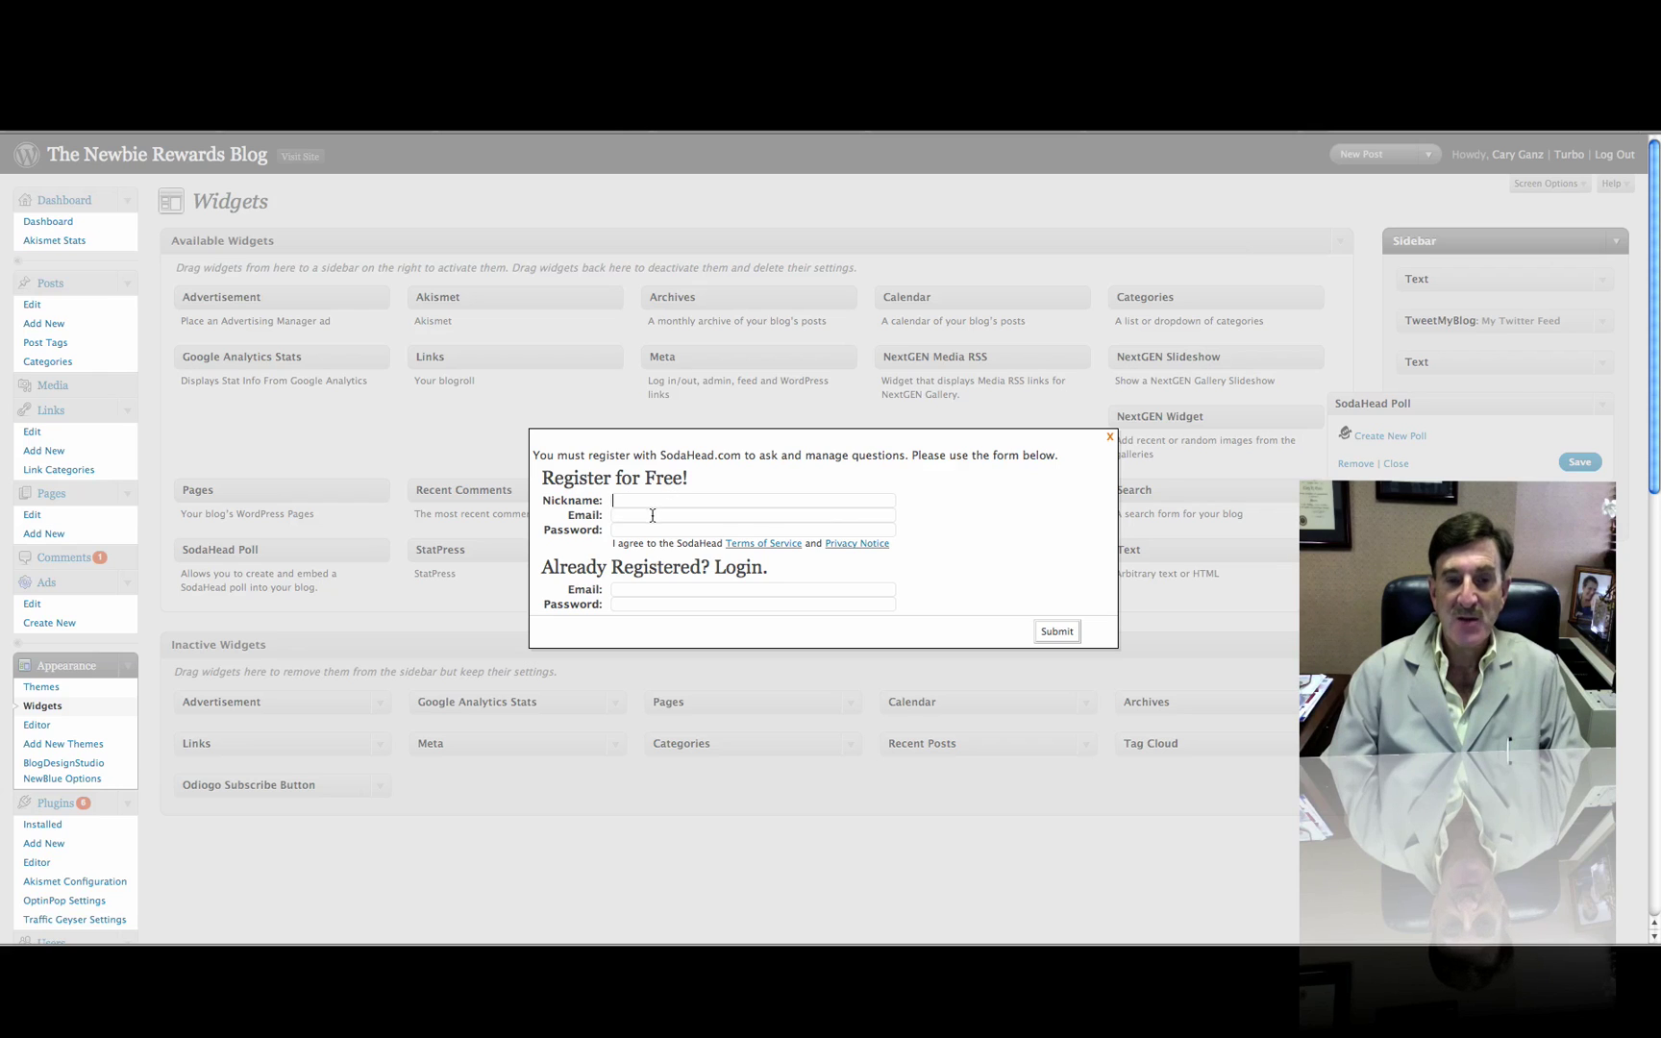
{"action": "left_click", "coordinate": [635, 591]}
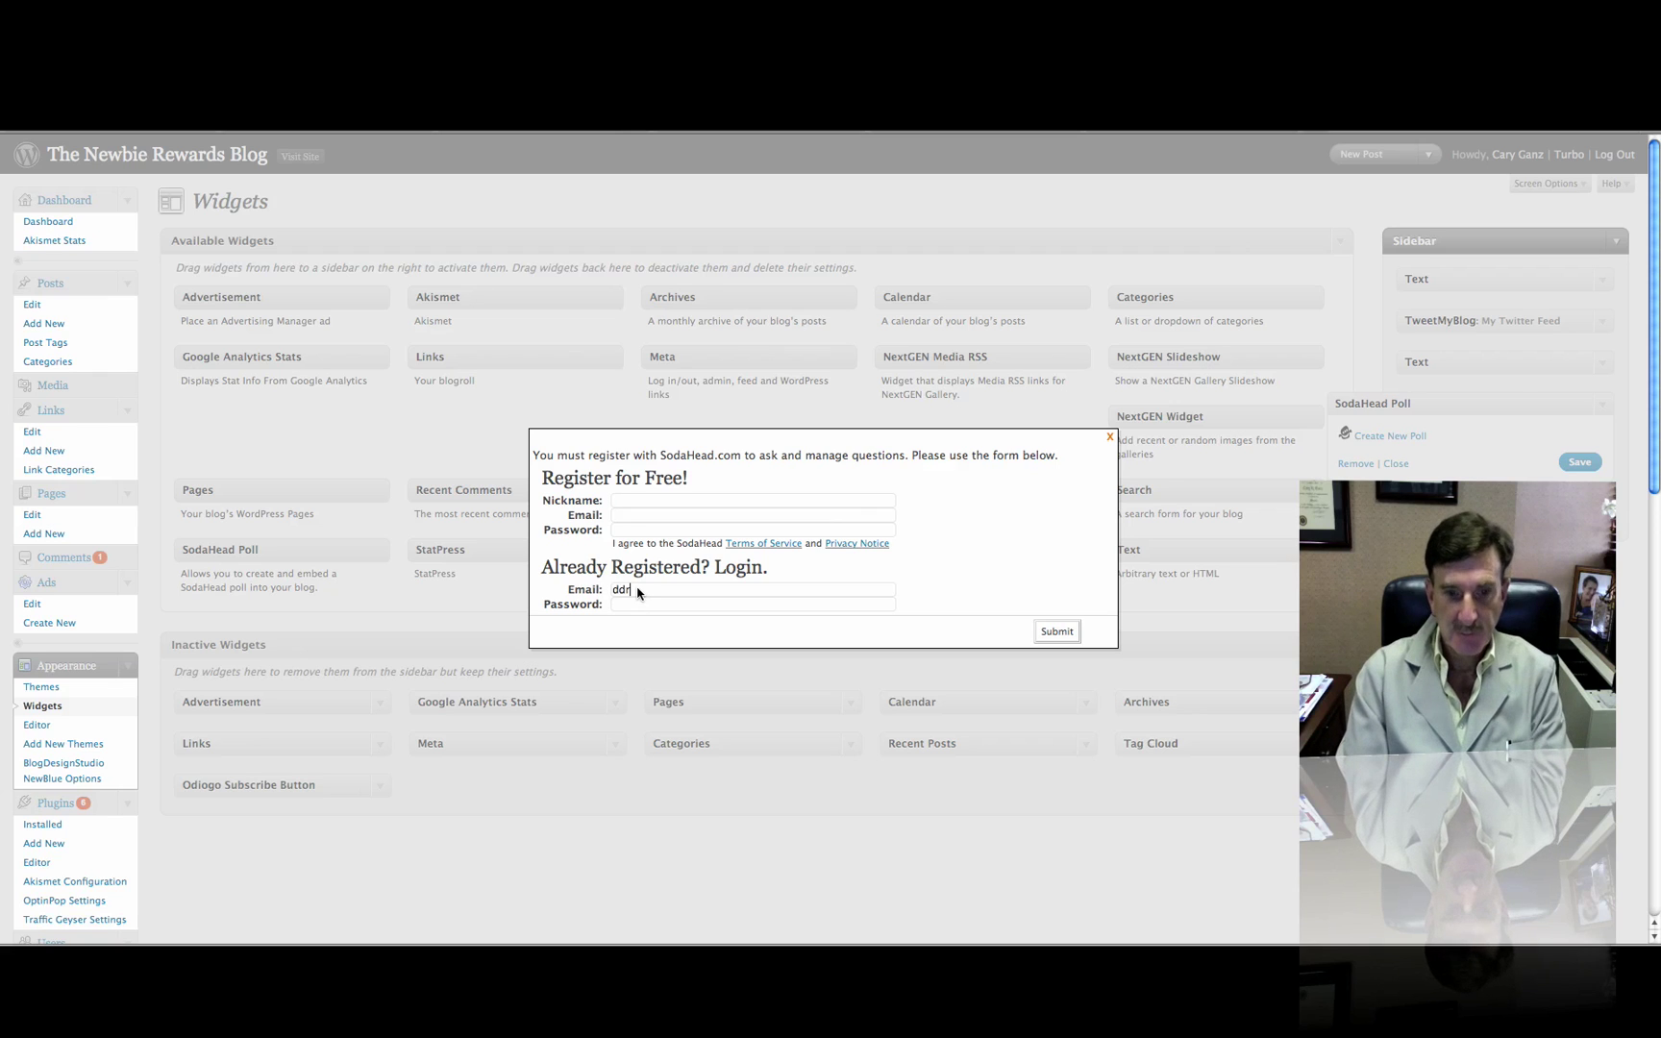
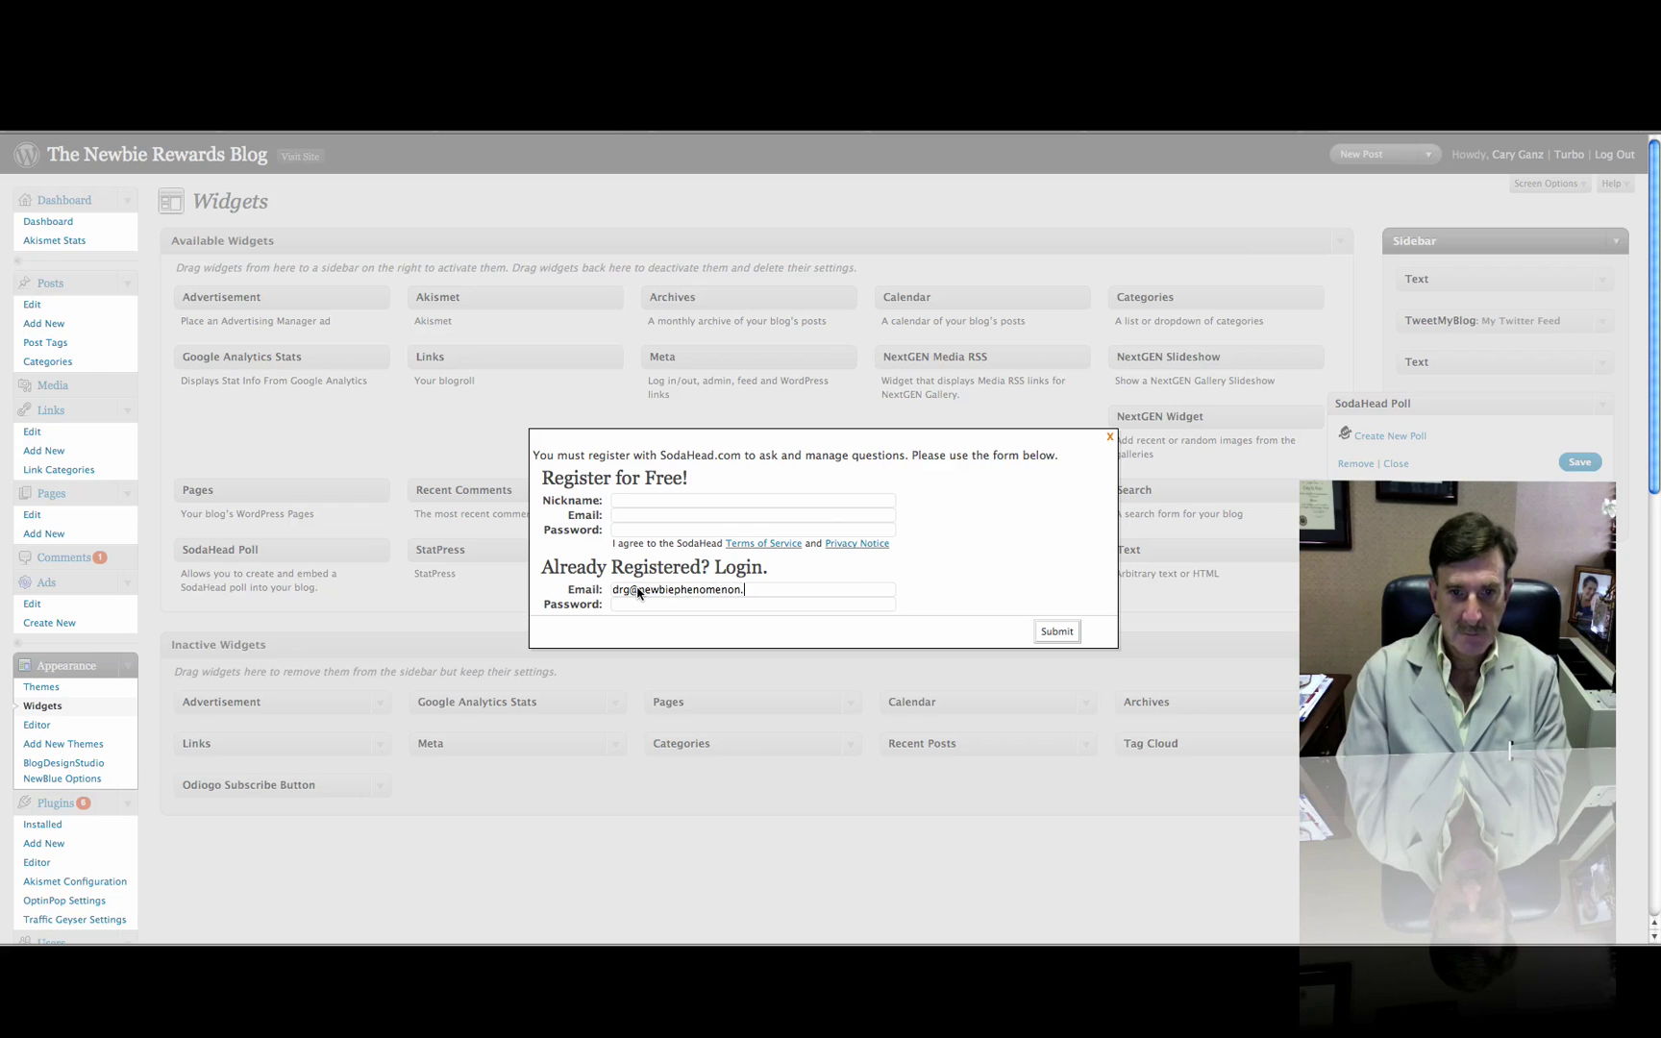
{"action": "type", "text": "••••••"}
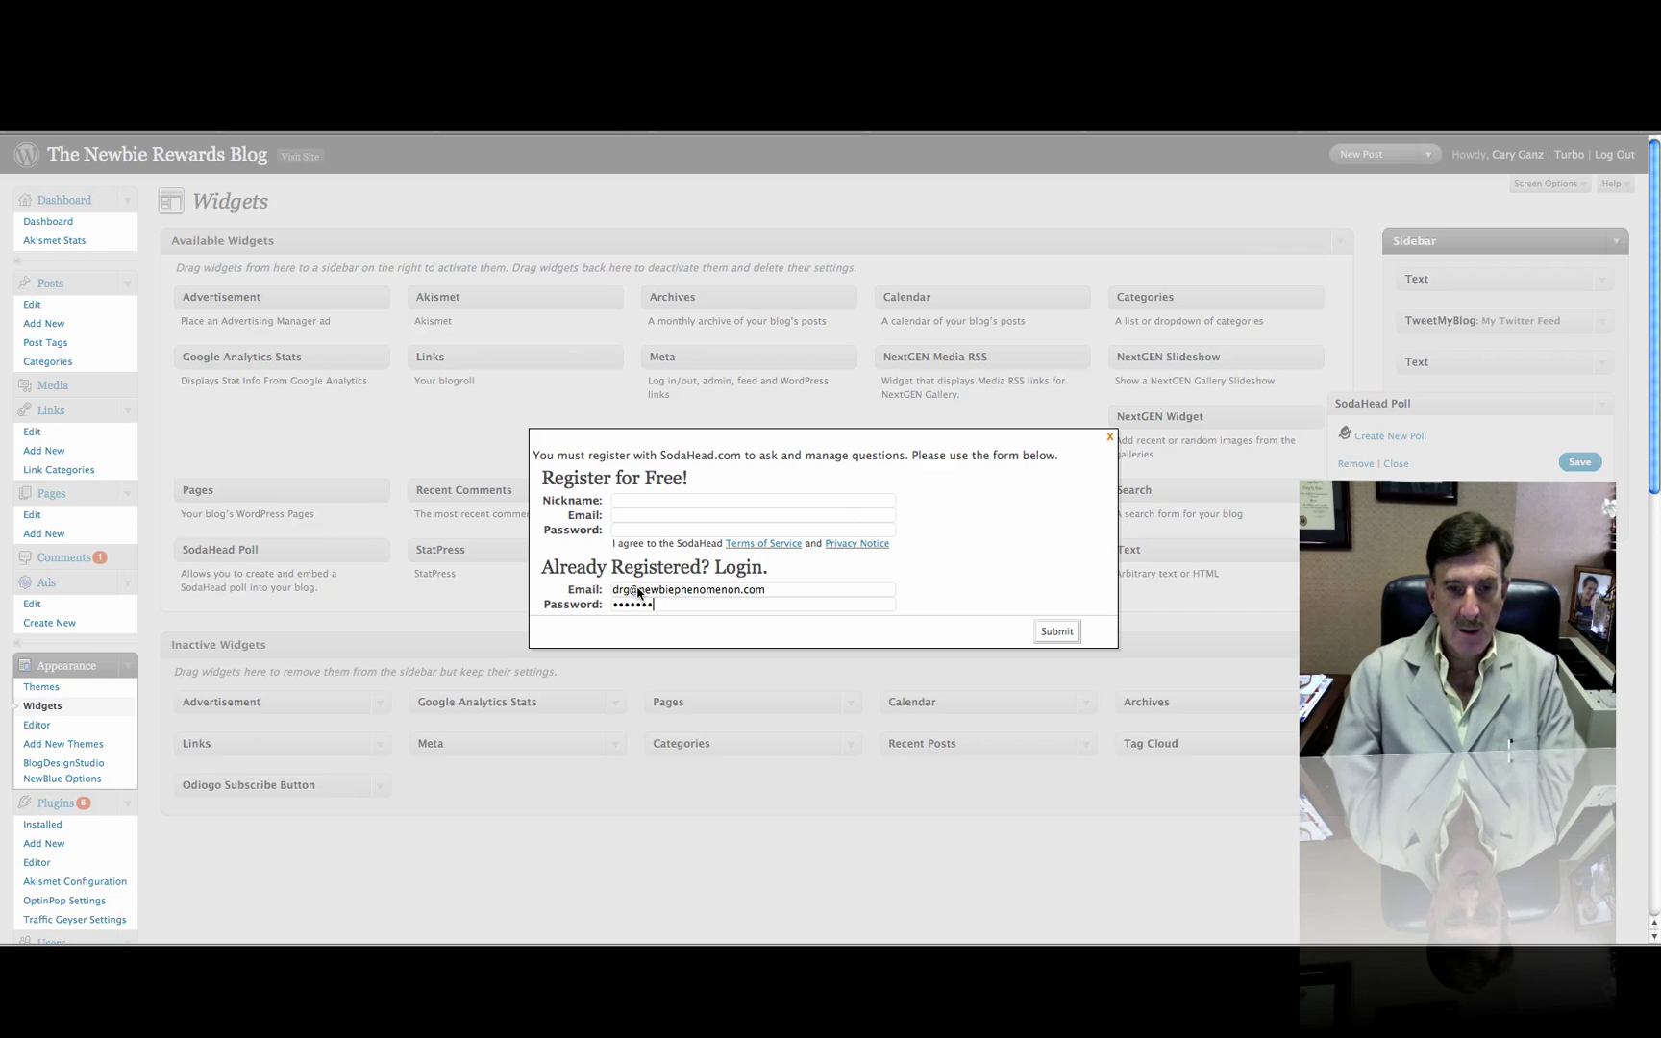
{"action": "left_click", "coordinate": [1057, 632]}
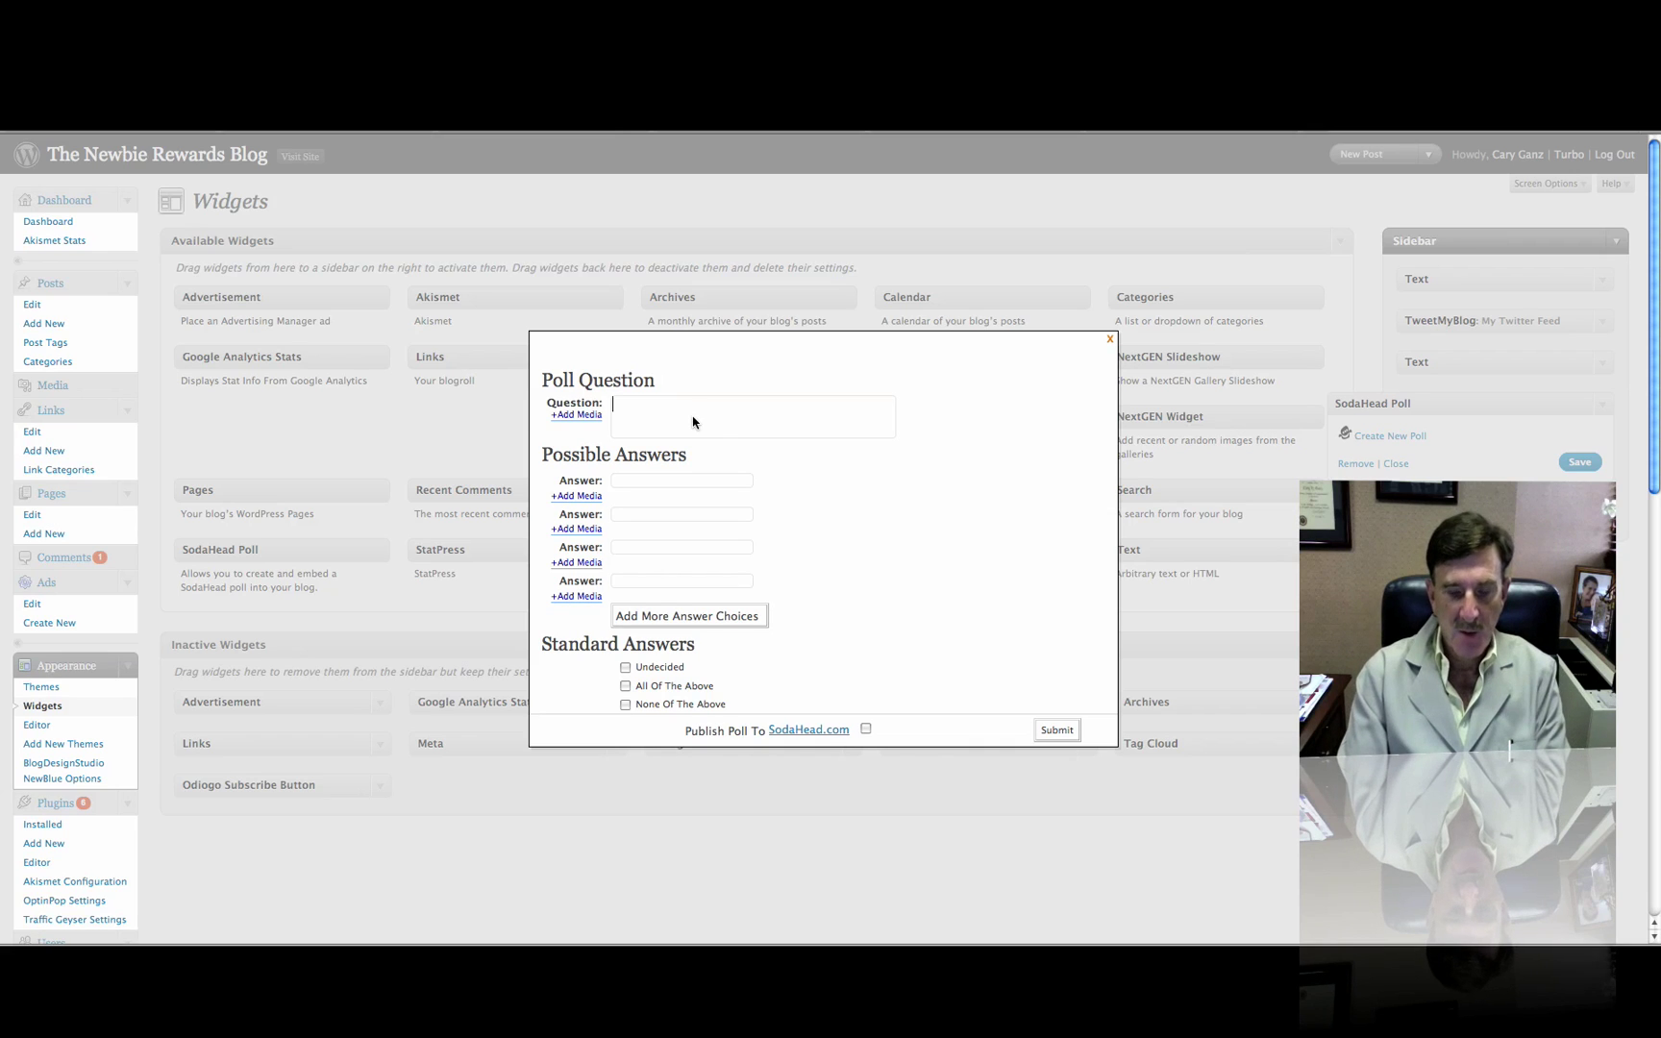
Enter the question 'What do Newbies Need?' with answers More Courses and More Video Training
{"action": "type", "text": "What do Newbies Need"}
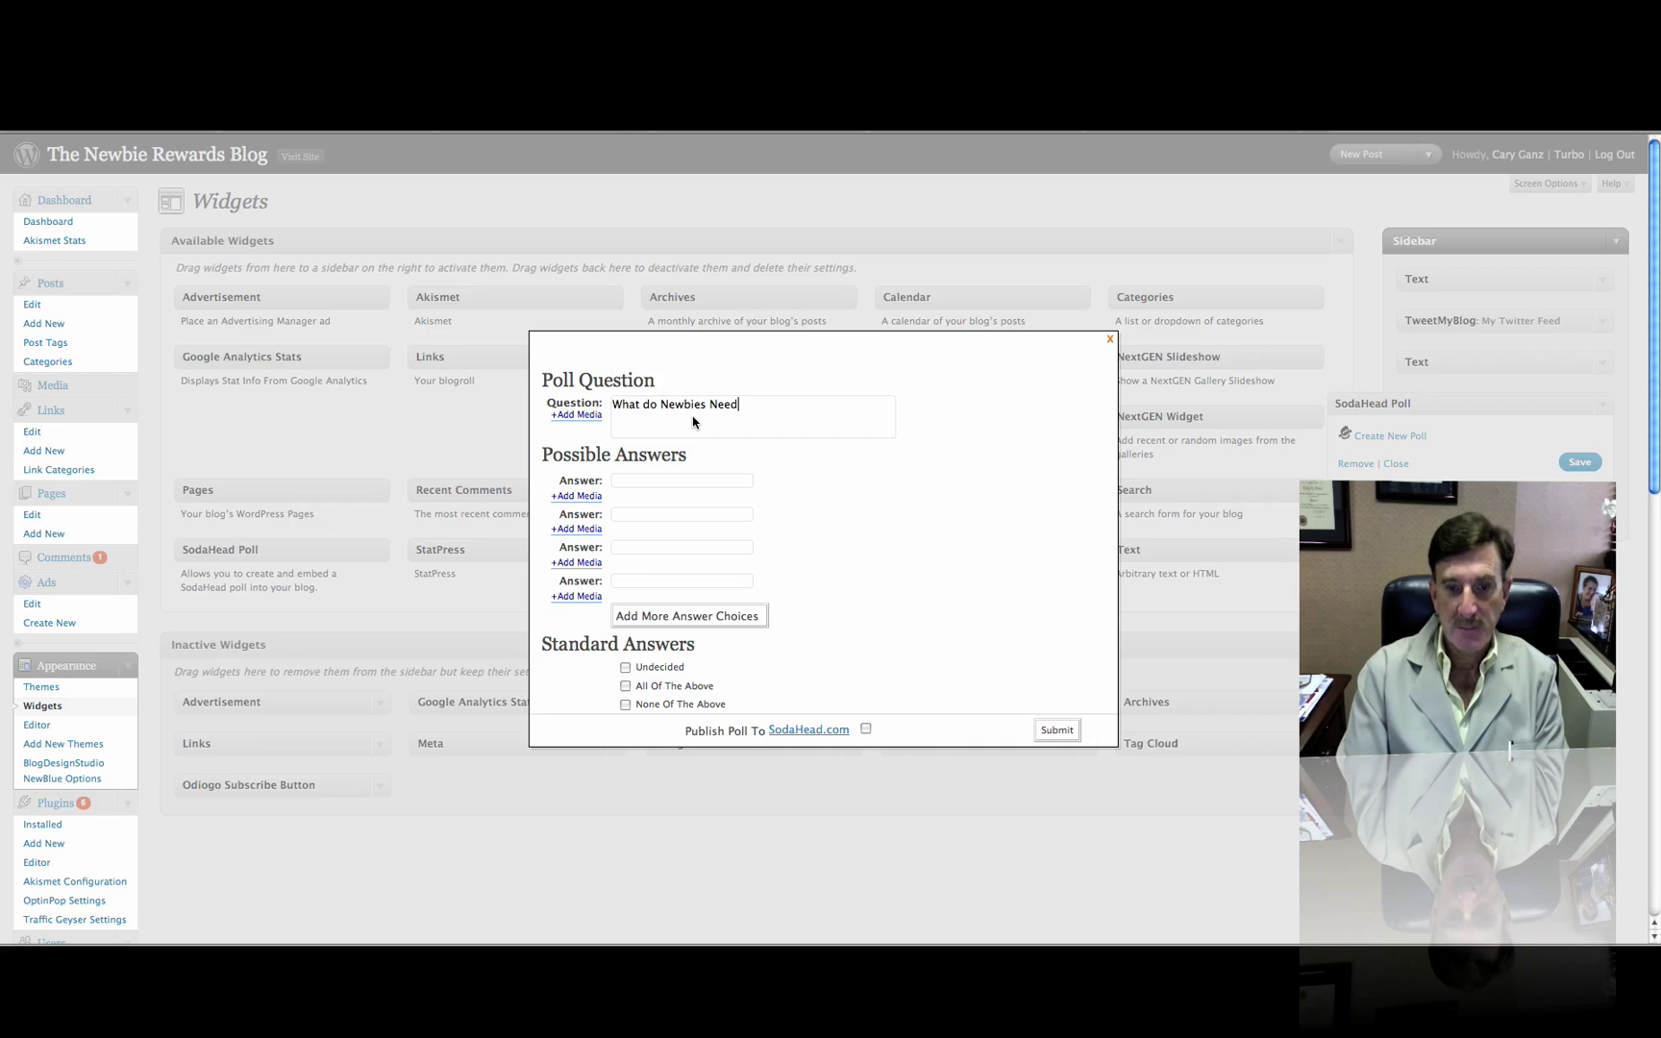
{"action": "type", "text": "?"}
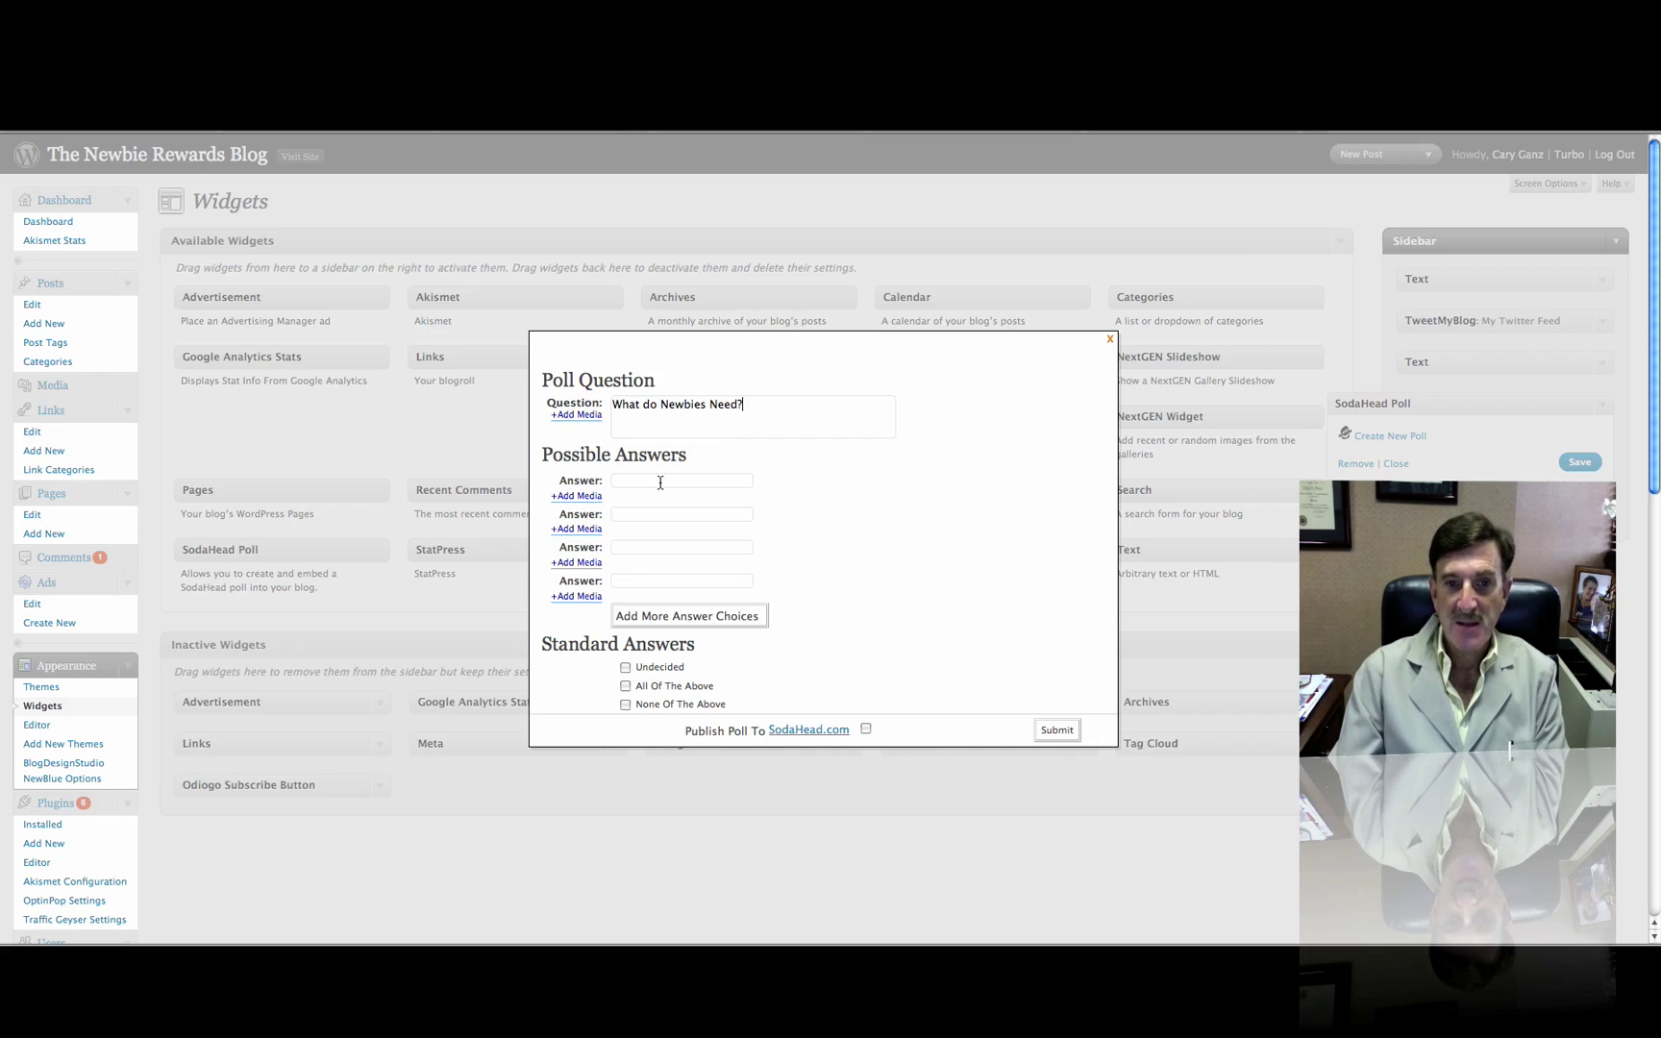
{"action": "left_click", "coordinate": [660, 483]}
{"action": "type", "text": "More"}
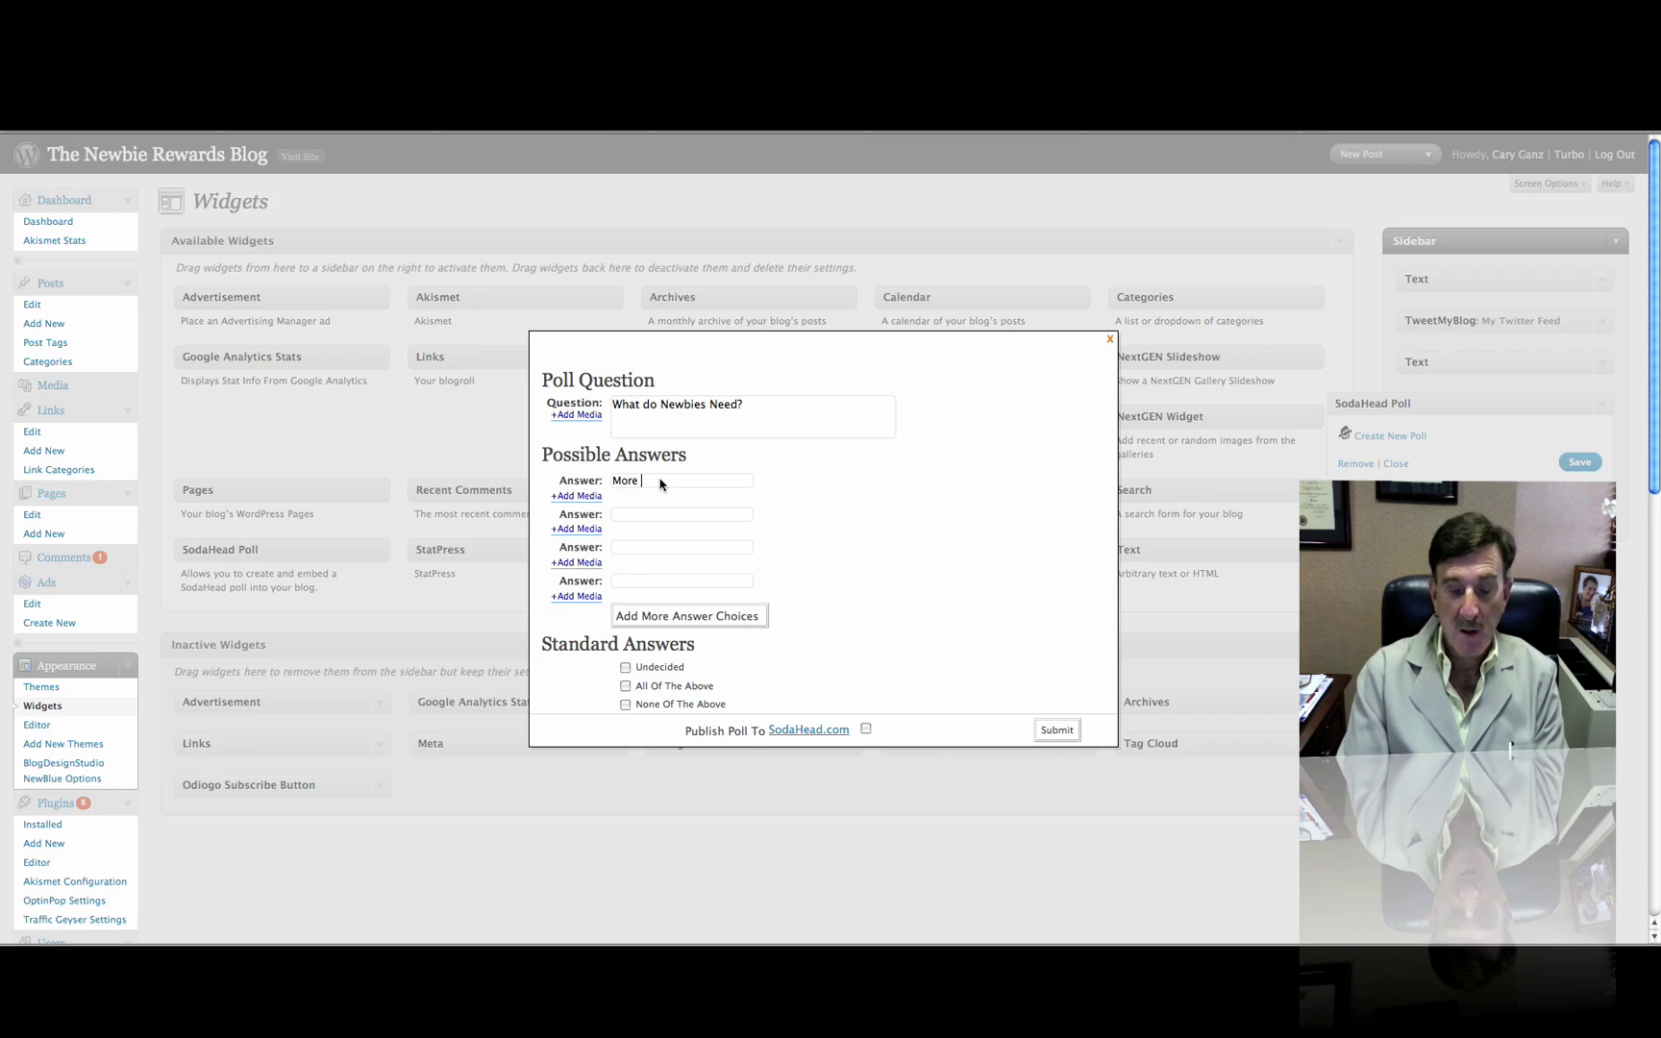
{"action": "type", "text": " COurs"}
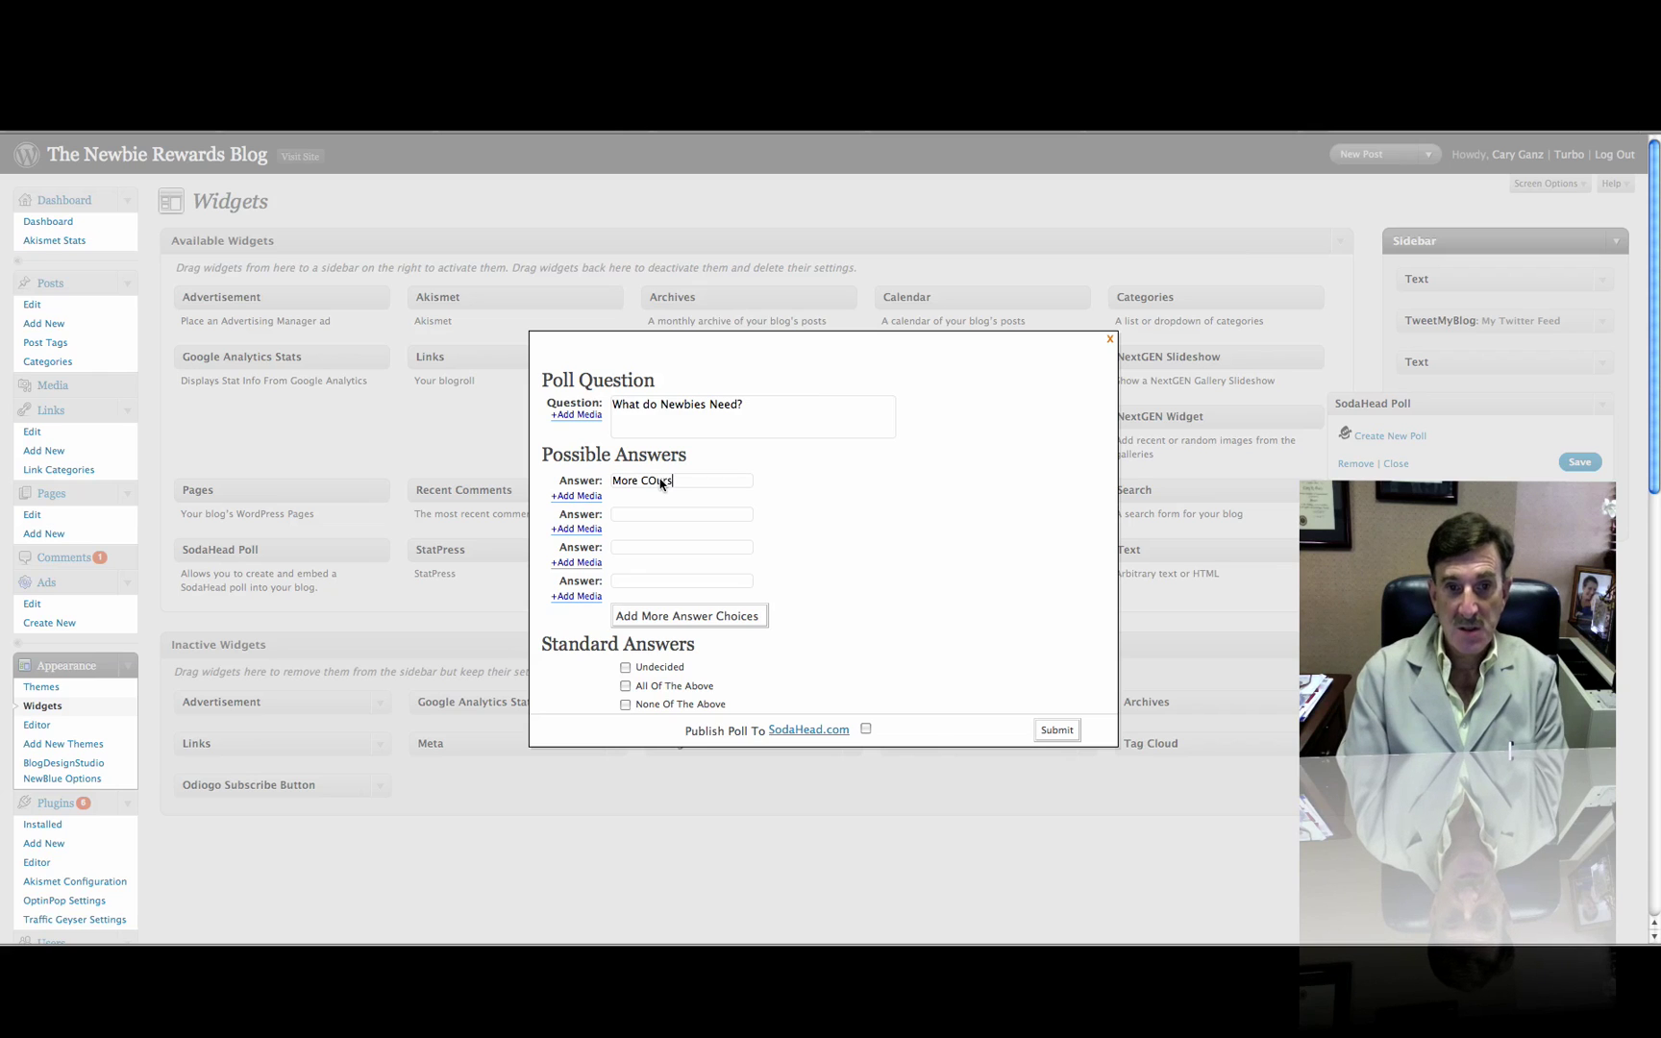
{"action": "type", "text": "ou"}
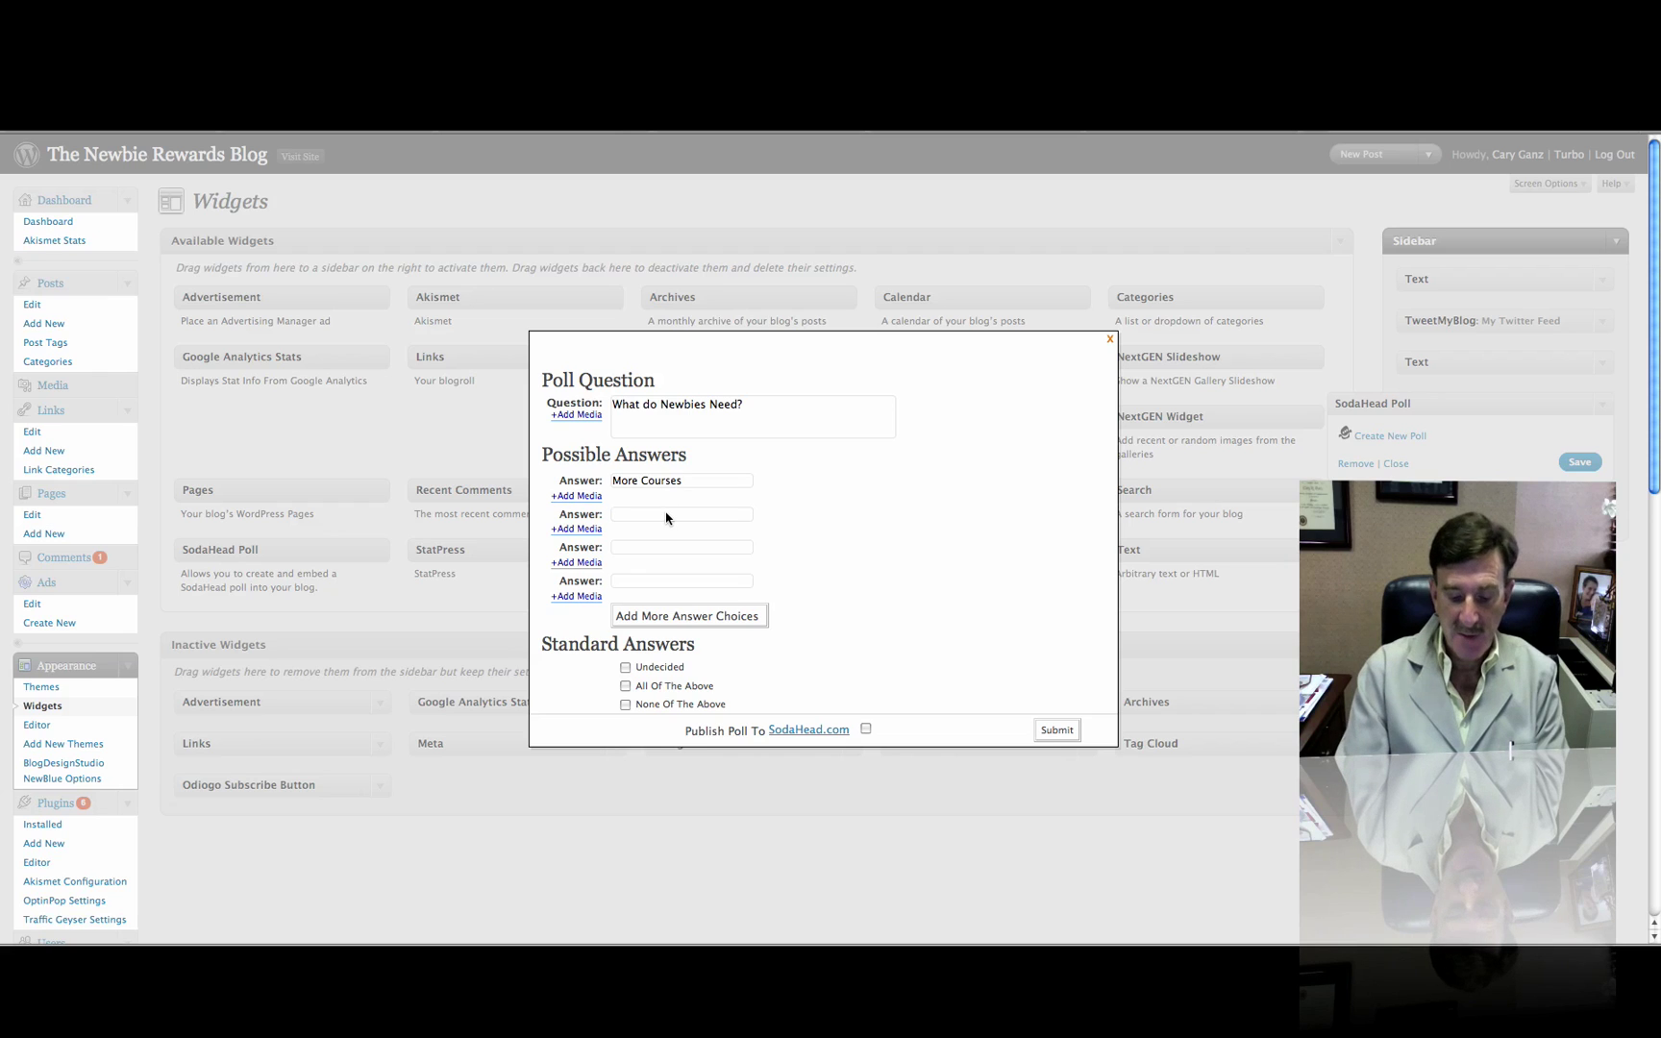
{"action": "type", "text": "More Vide"}
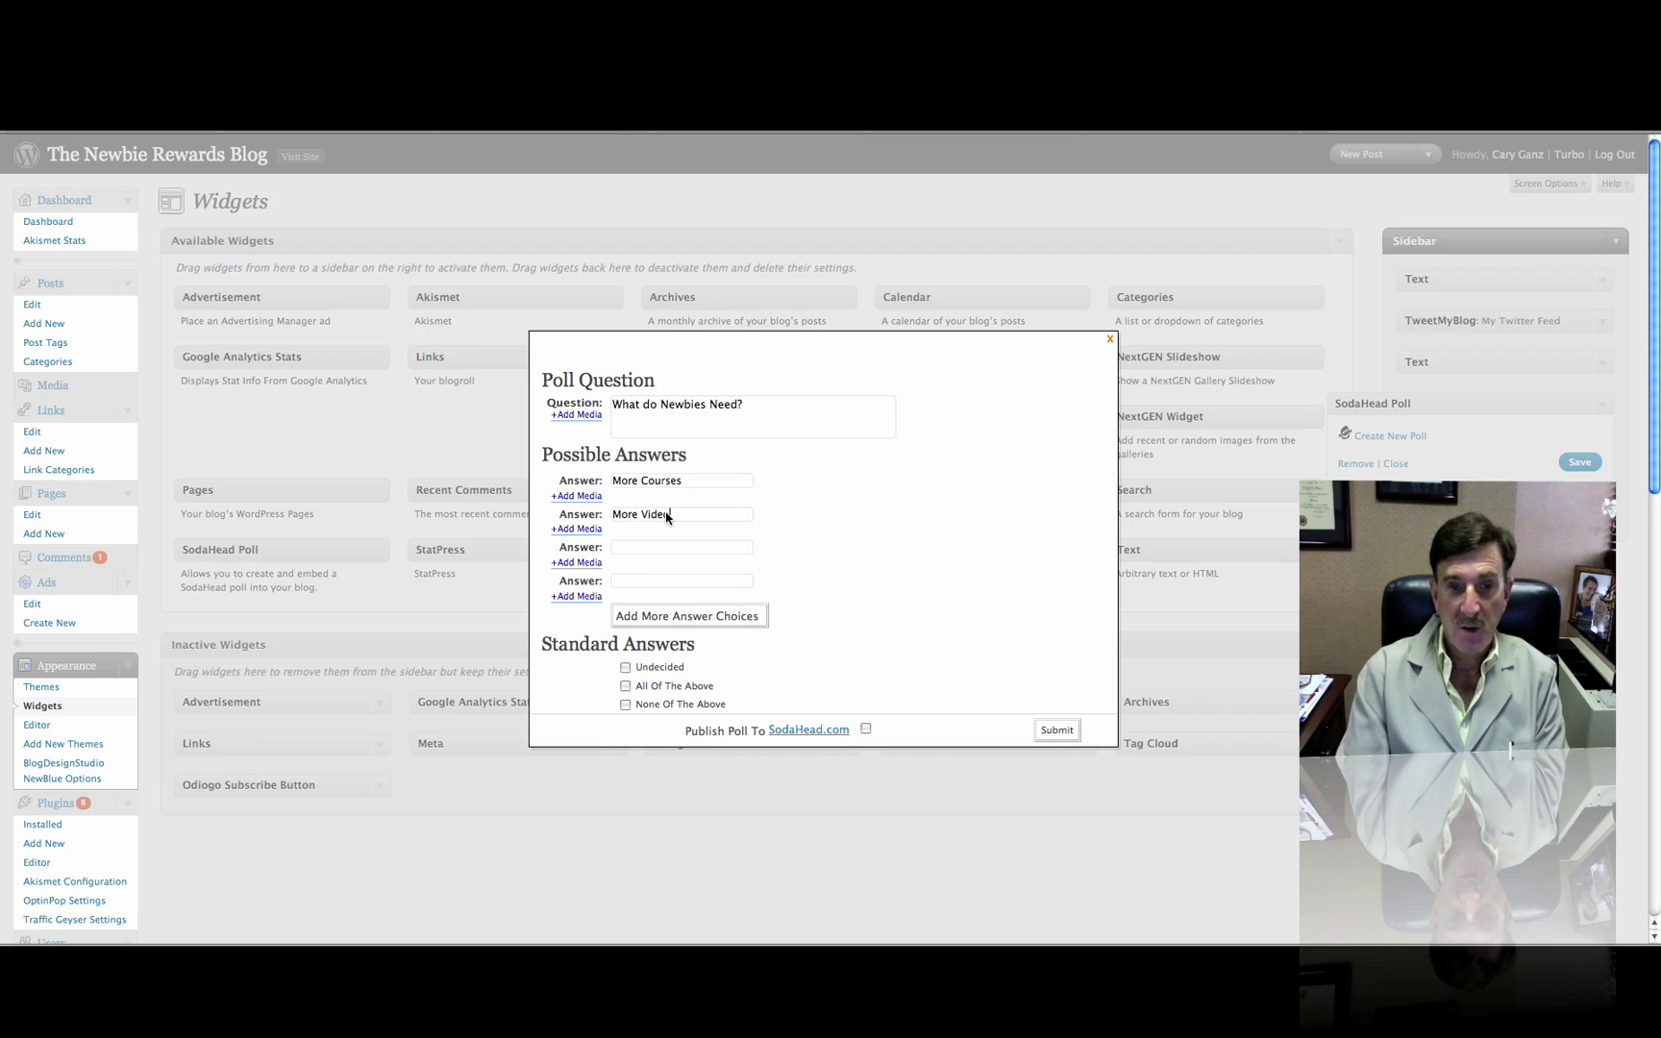
{"action": "type", "text": "o Training"}
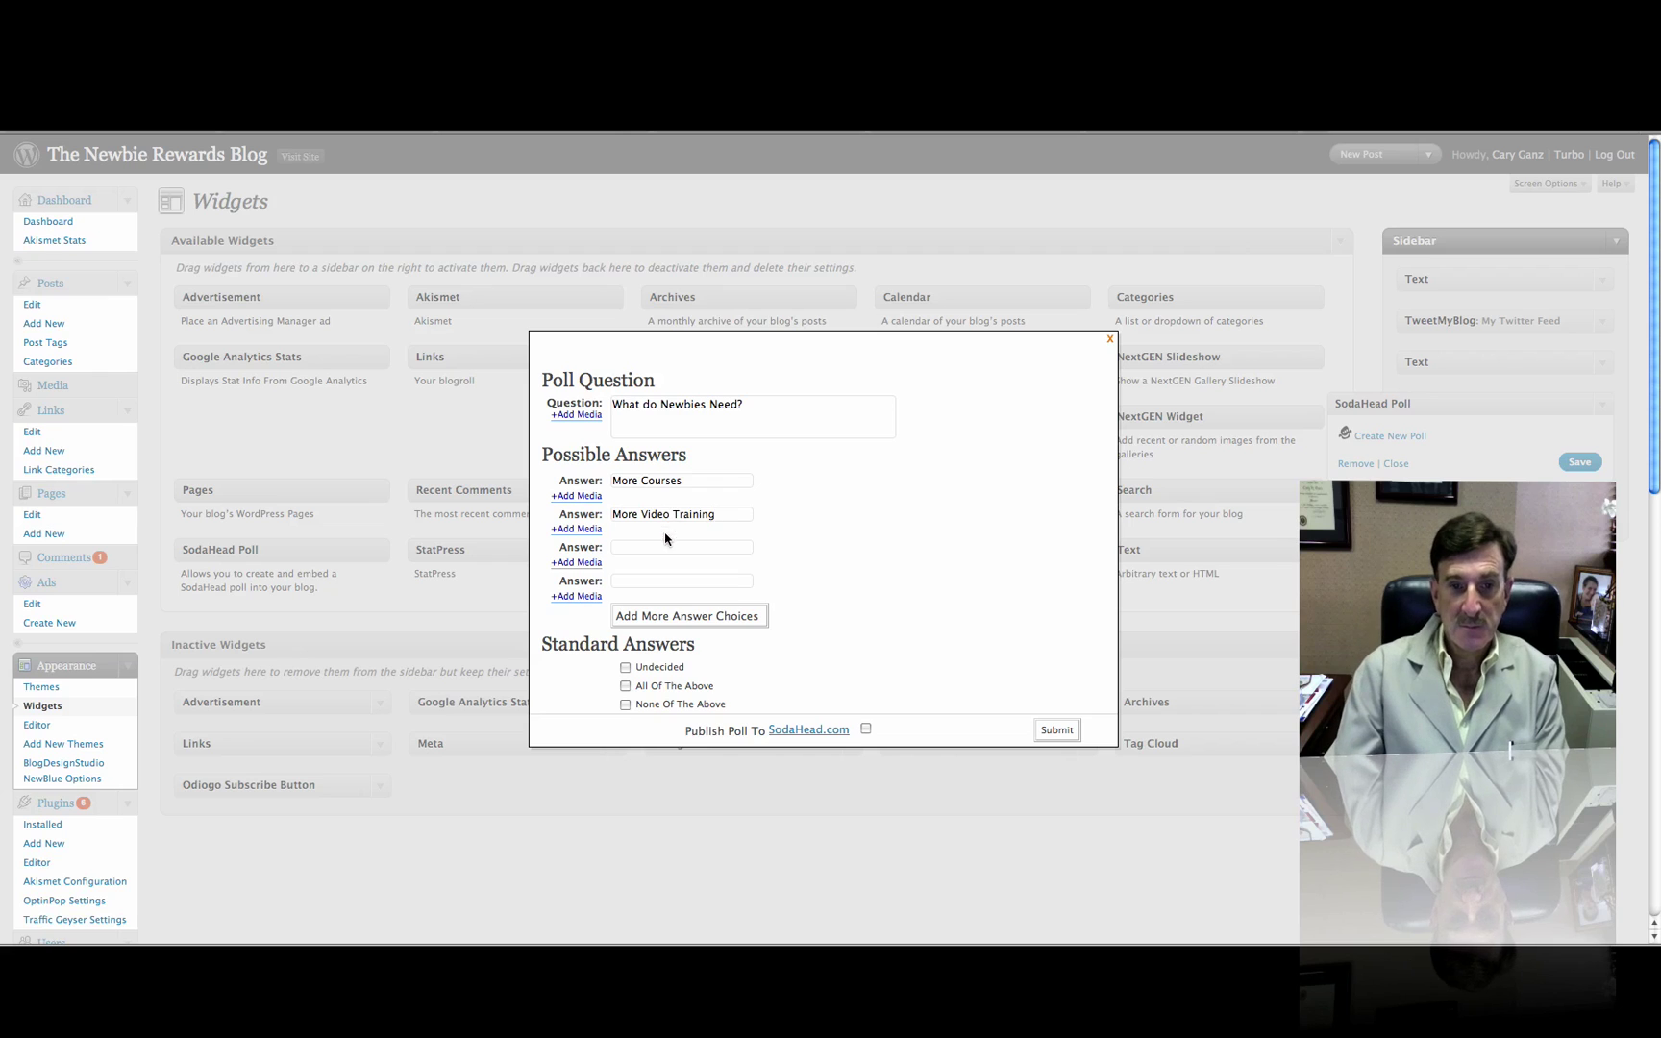
Add answers More PLR Products and More Personal Help, plus a fifth, More Online Support
{"action": "left_click", "coordinate": [664, 546]}
{"action": "type", "text": "More PL"}
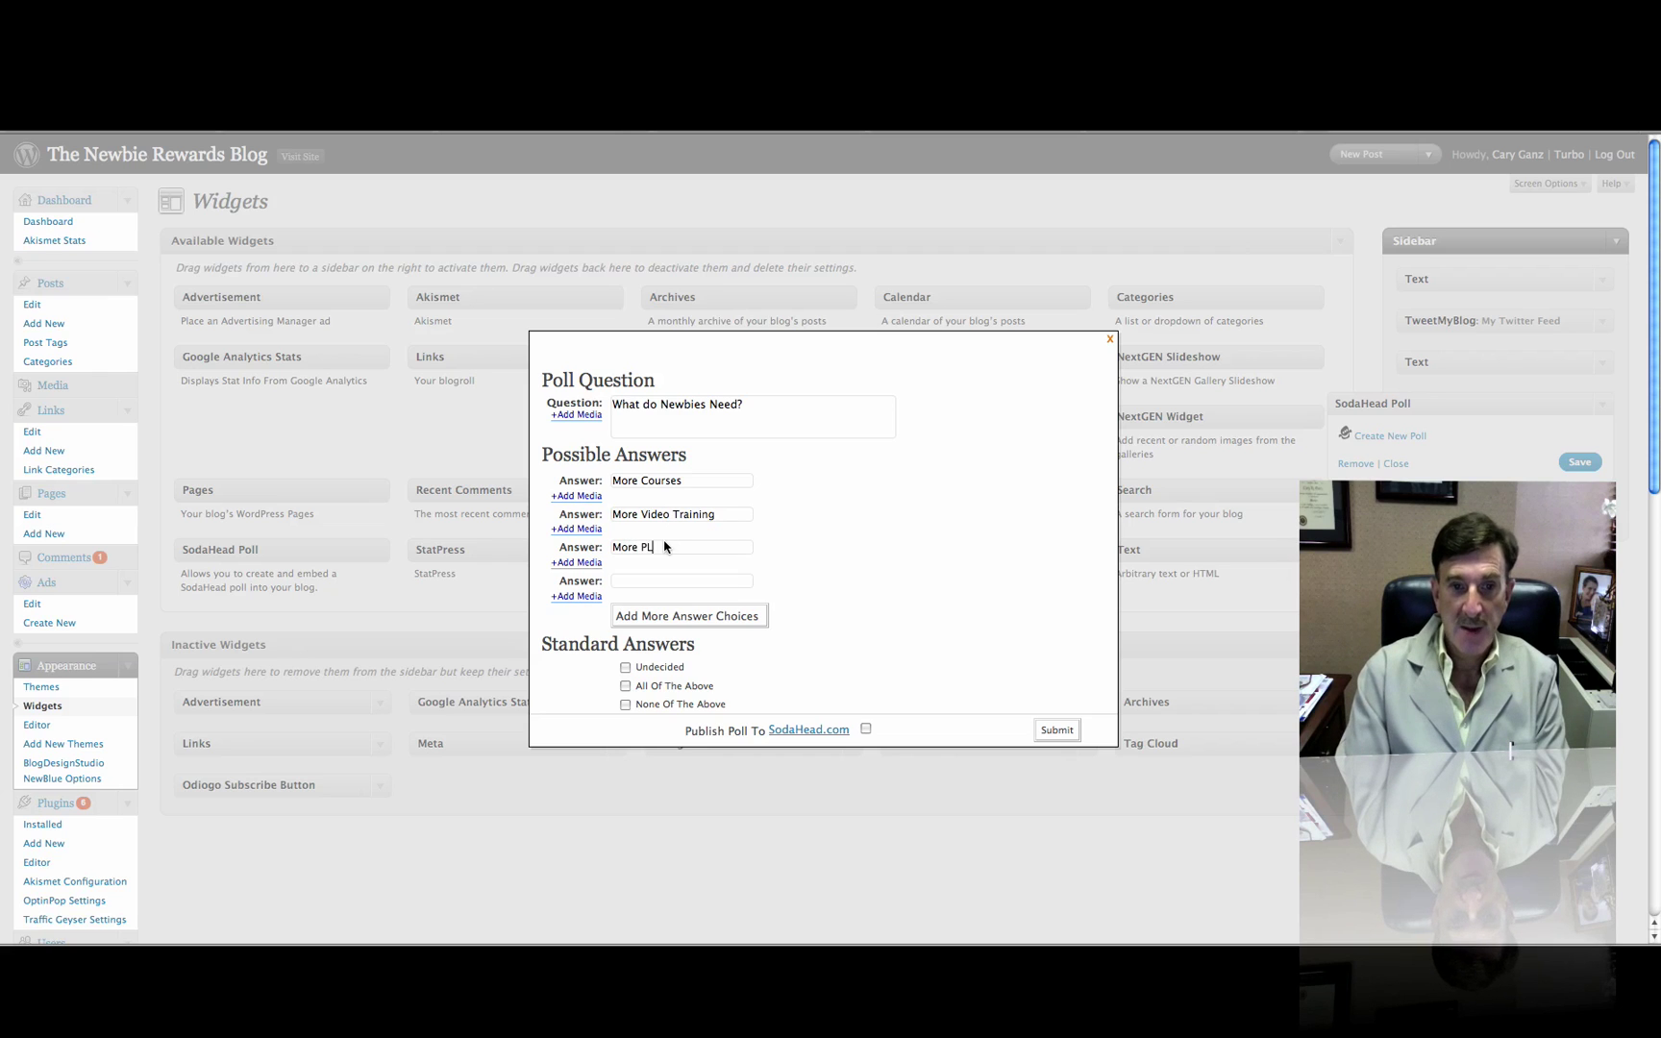
{"action": "type", "text": "R Products"}
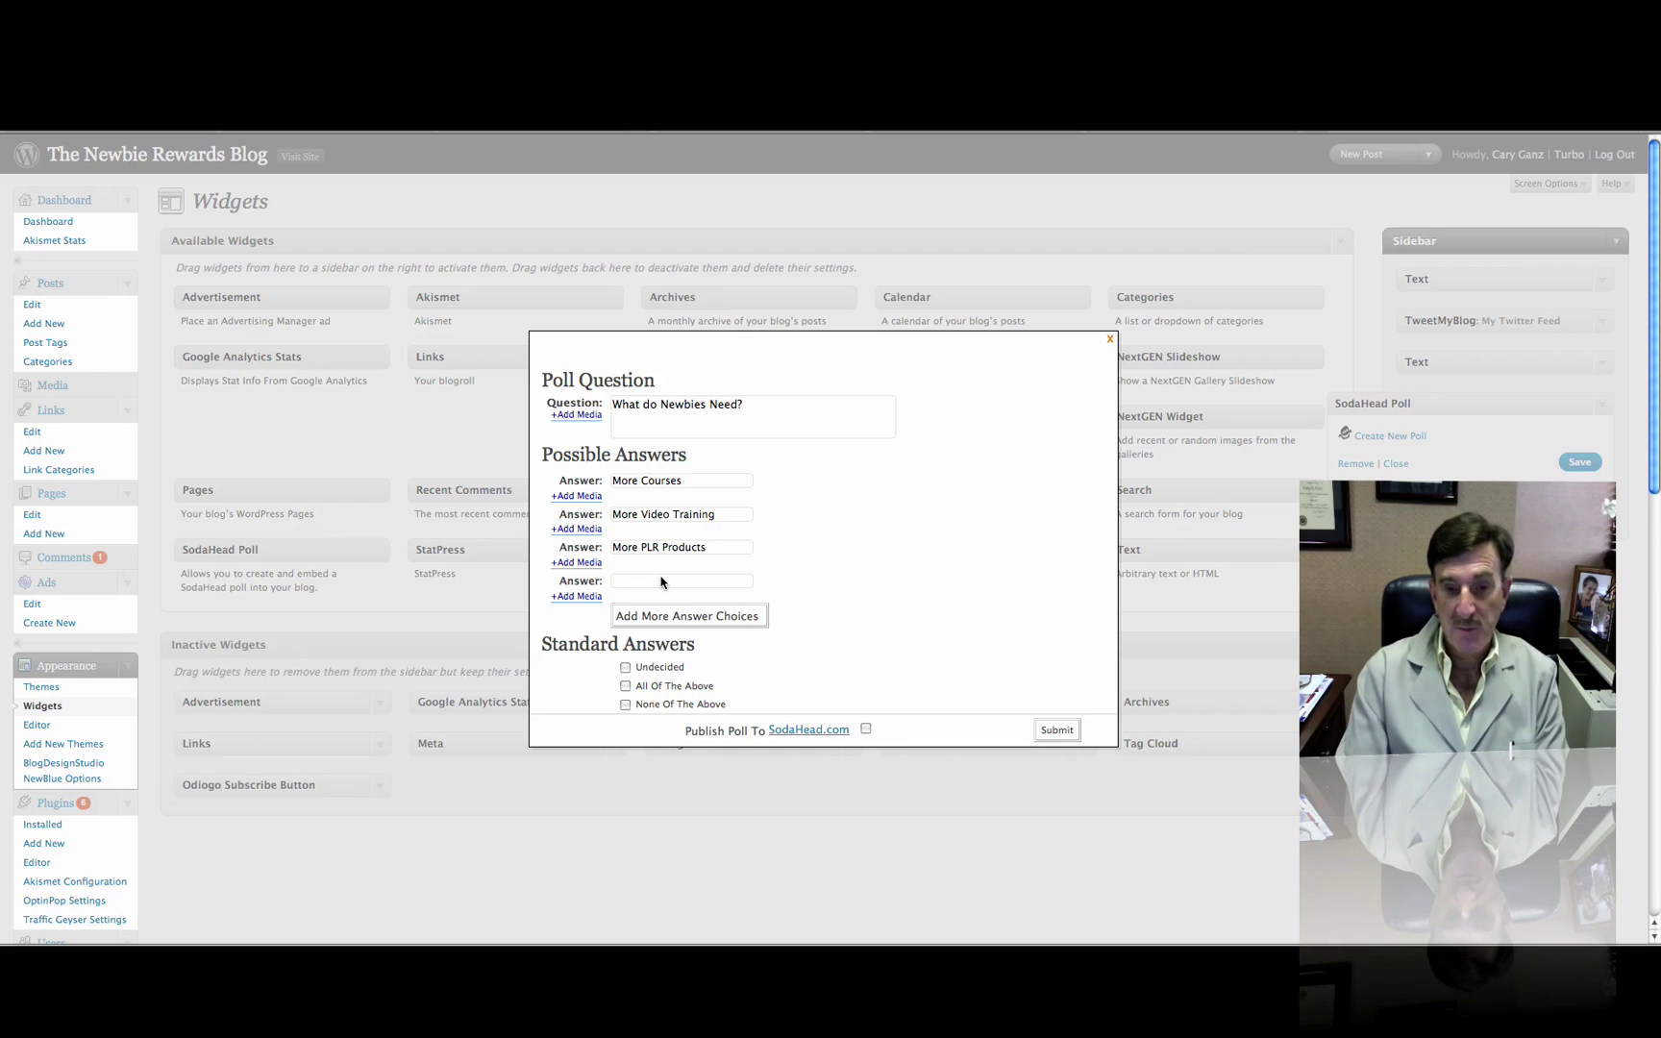
{"action": "left_click", "coordinate": [661, 581]}
{"action": "type", "text": "More"}
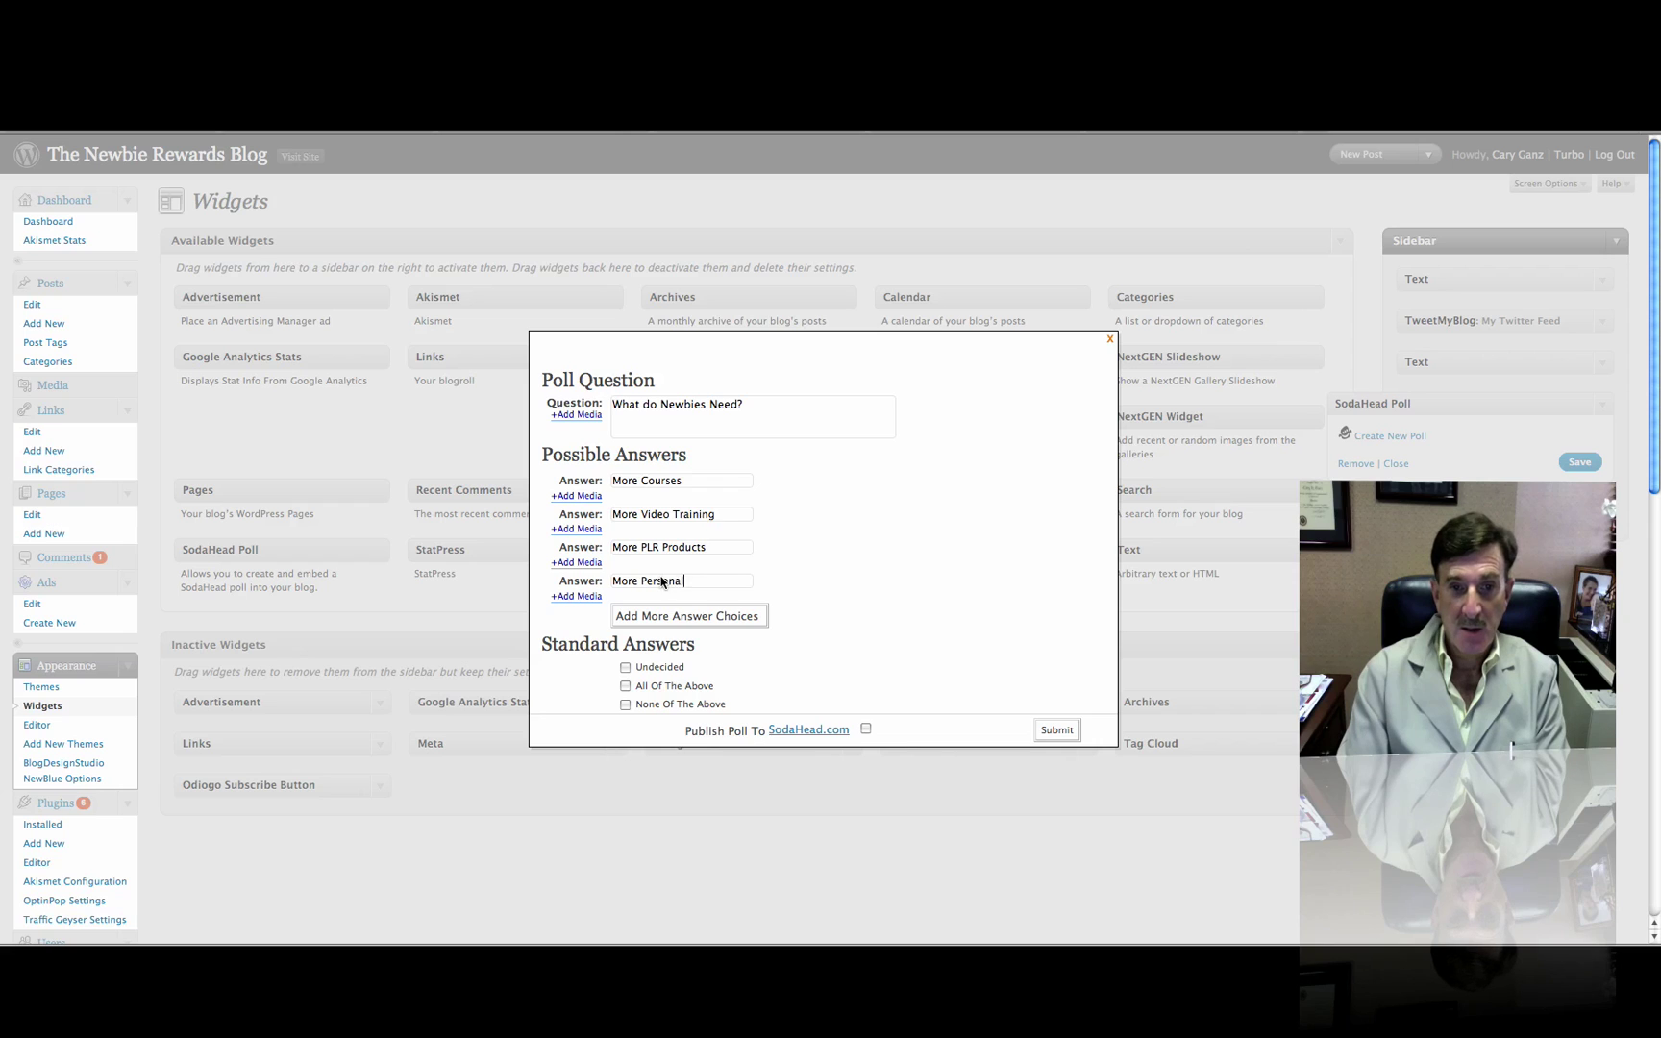
{"action": "type", "text": " Personal Help"}
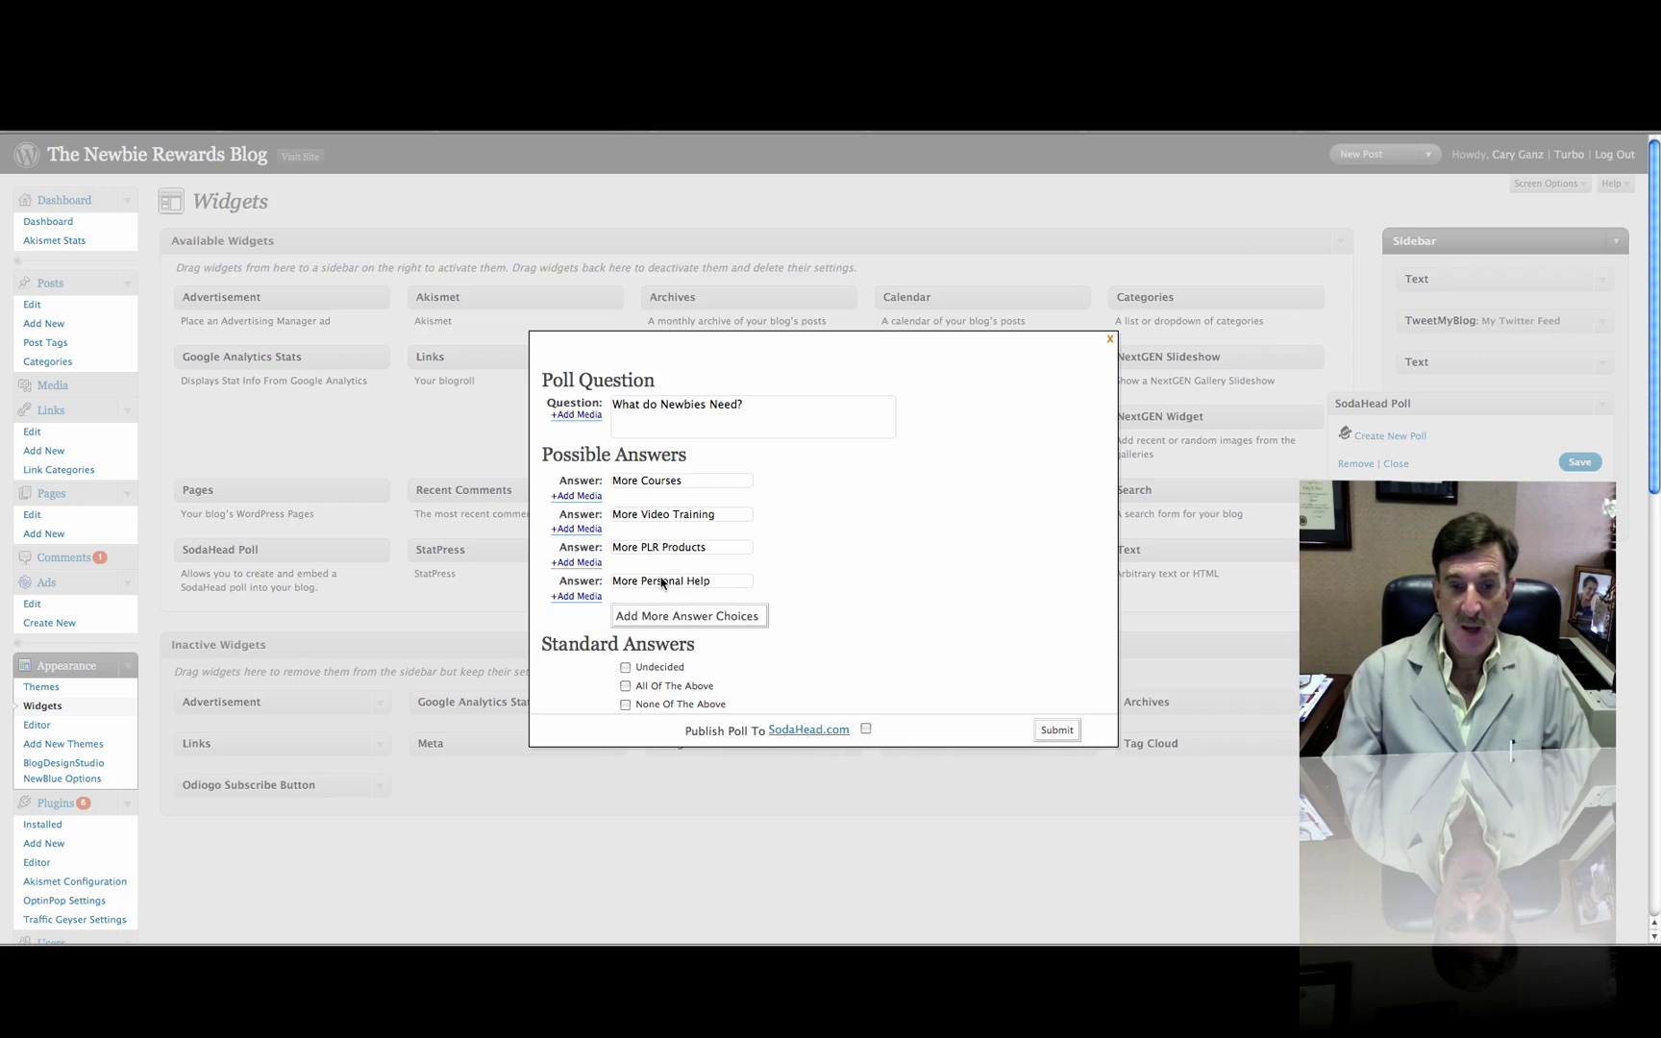
{"action": "left_click", "coordinate": [698, 615]}
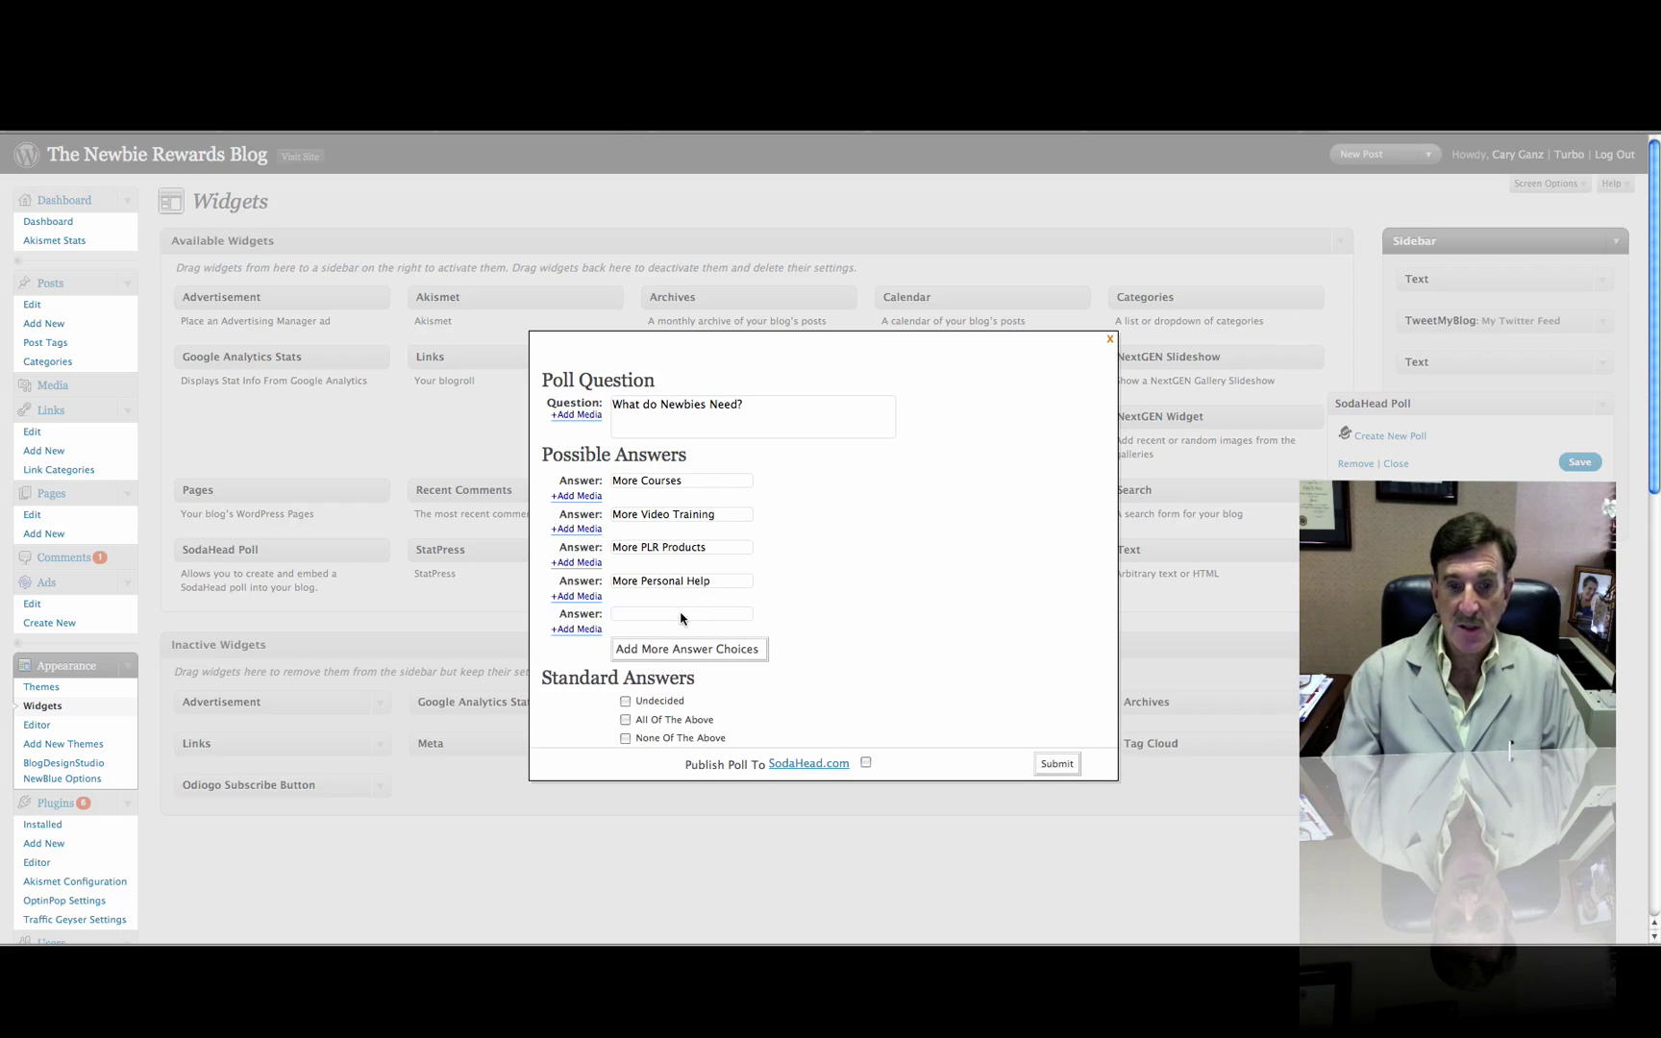
{"action": "type", "text": "More On"}
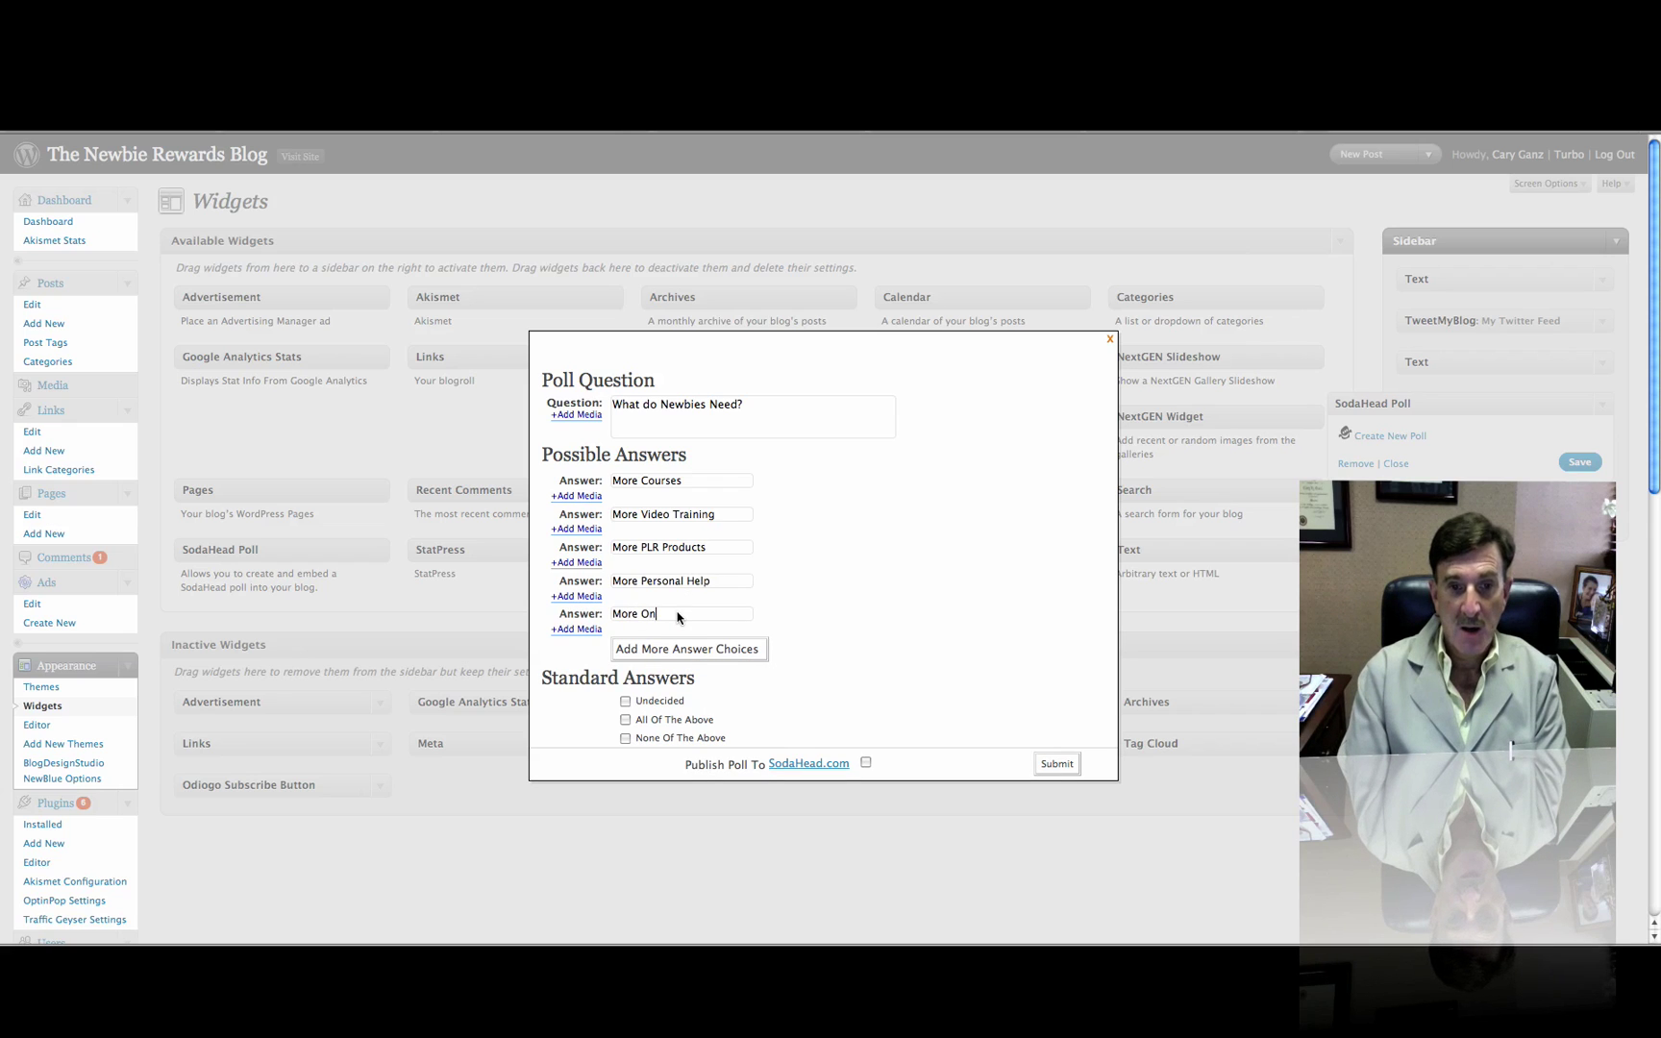
{"action": "type", "text": "line Support"}
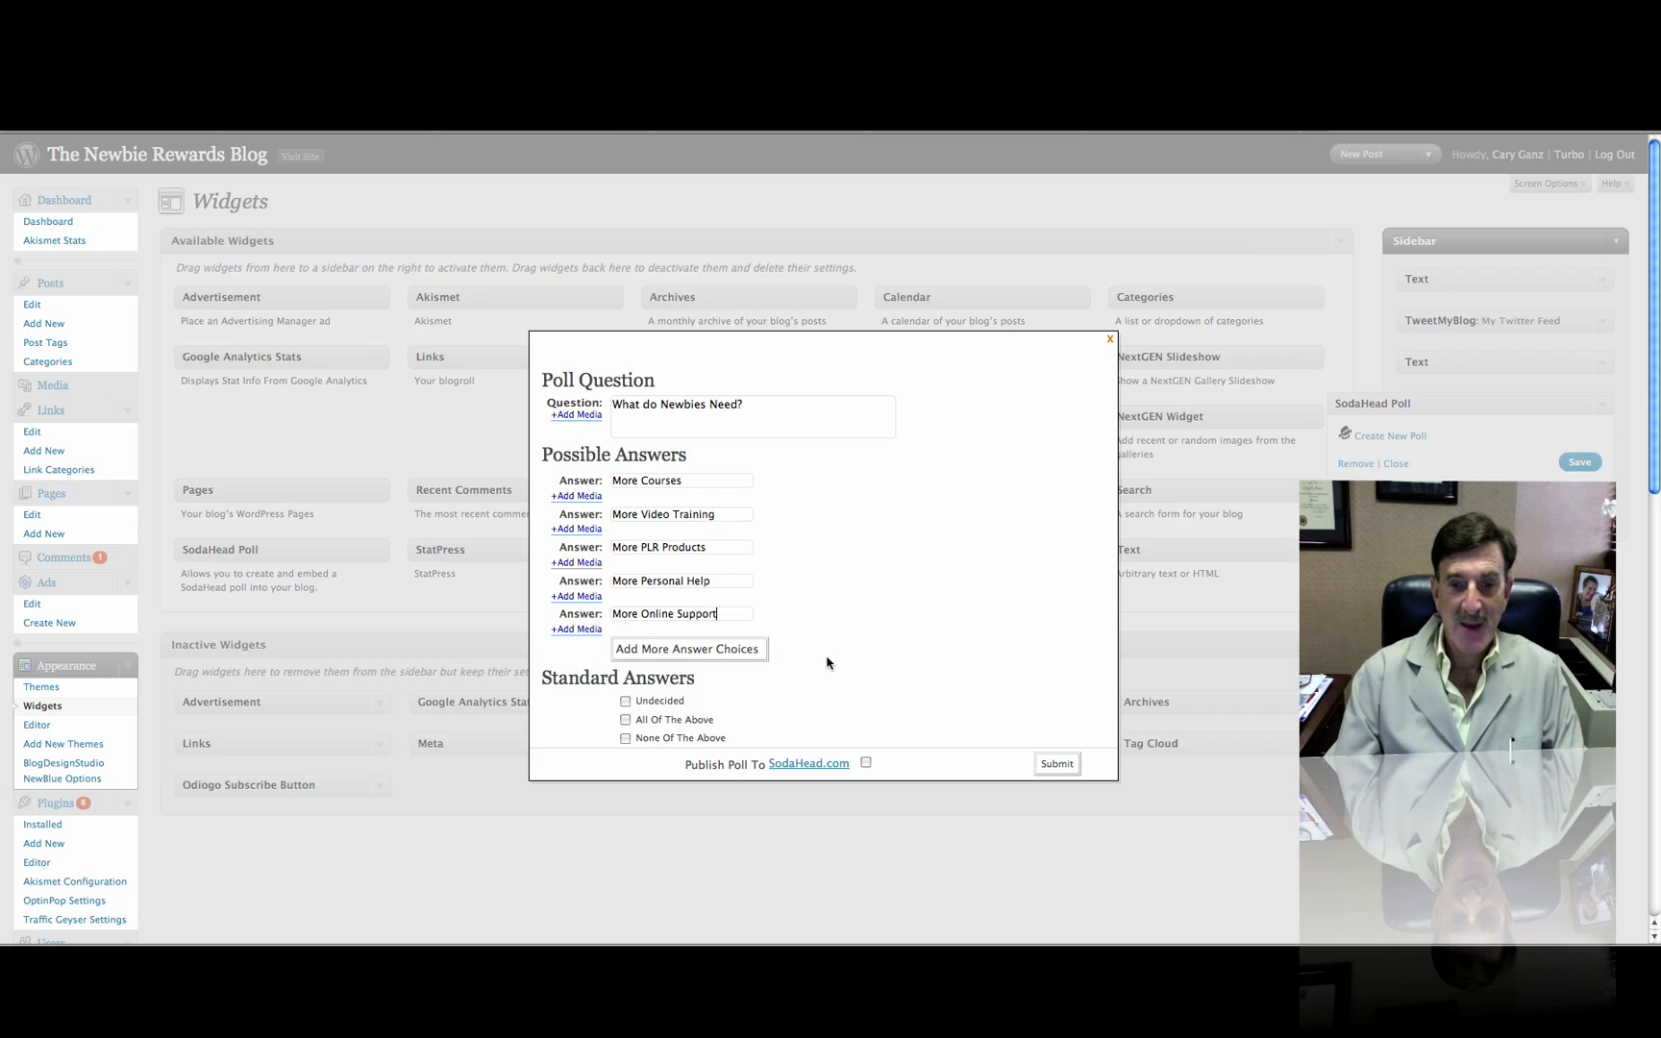
Submit the poll and set its size to Article (180x250), glancing at the colour options
{"action": "left_click", "coordinate": [1057, 764]}
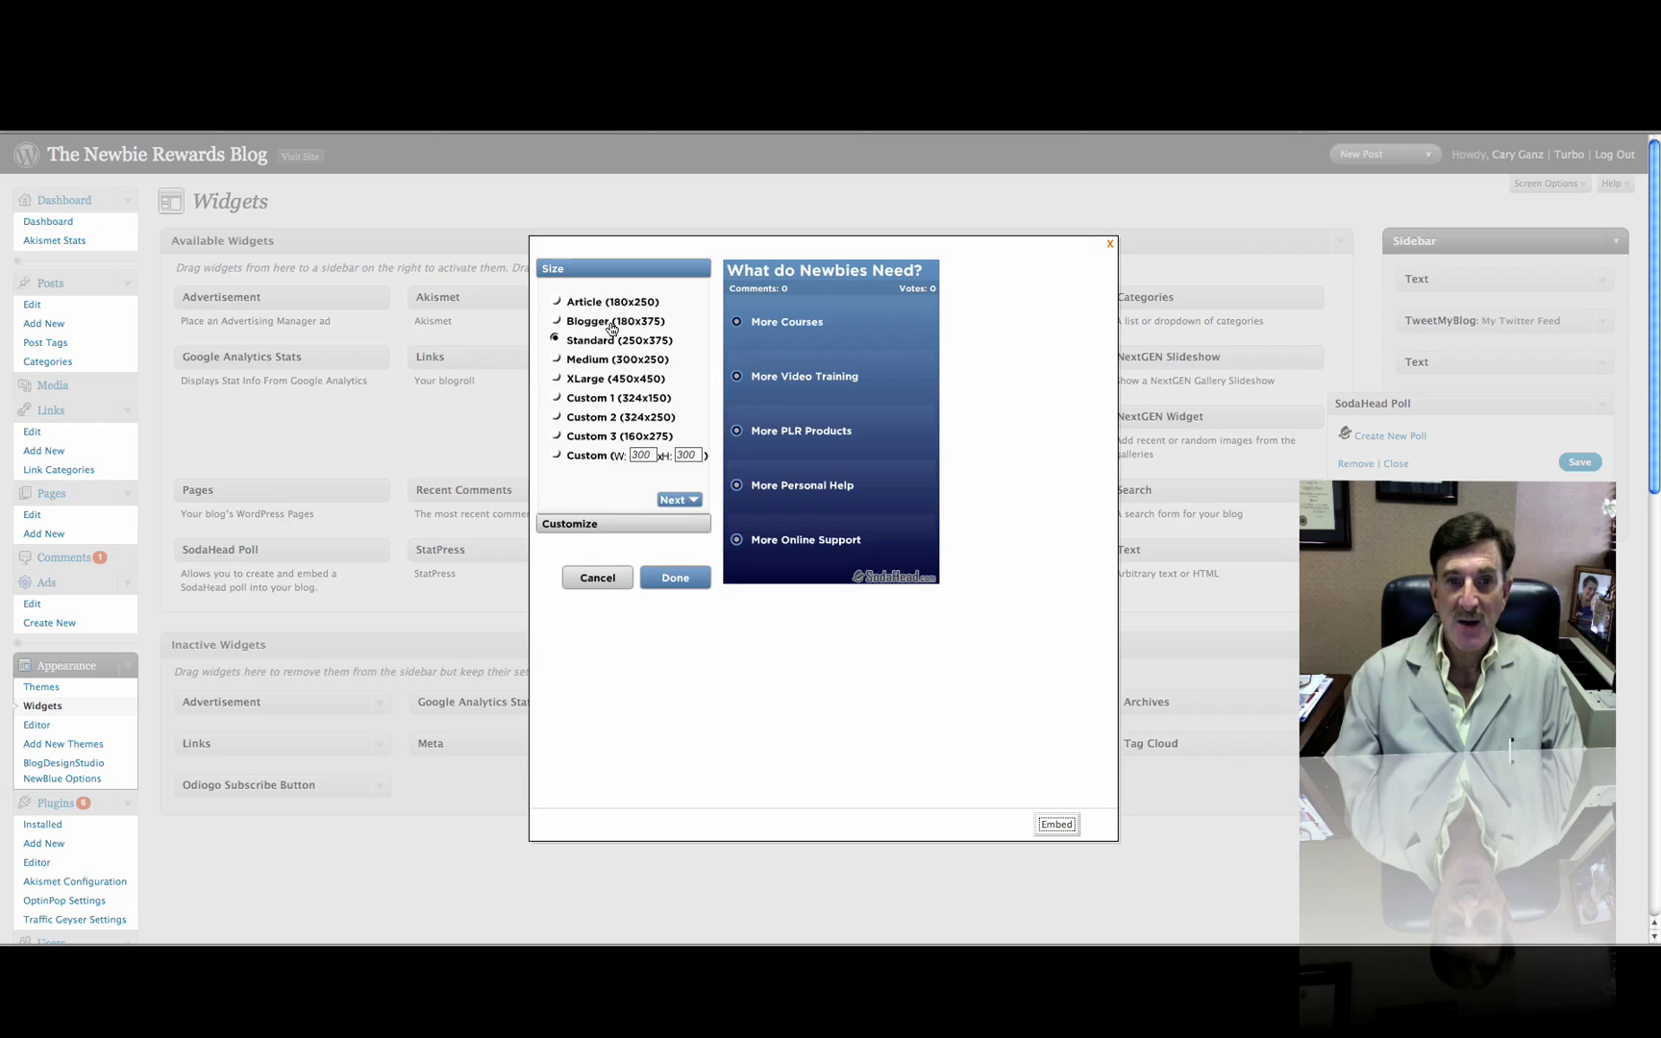
{"action": "left_click", "coordinate": [556, 302]}
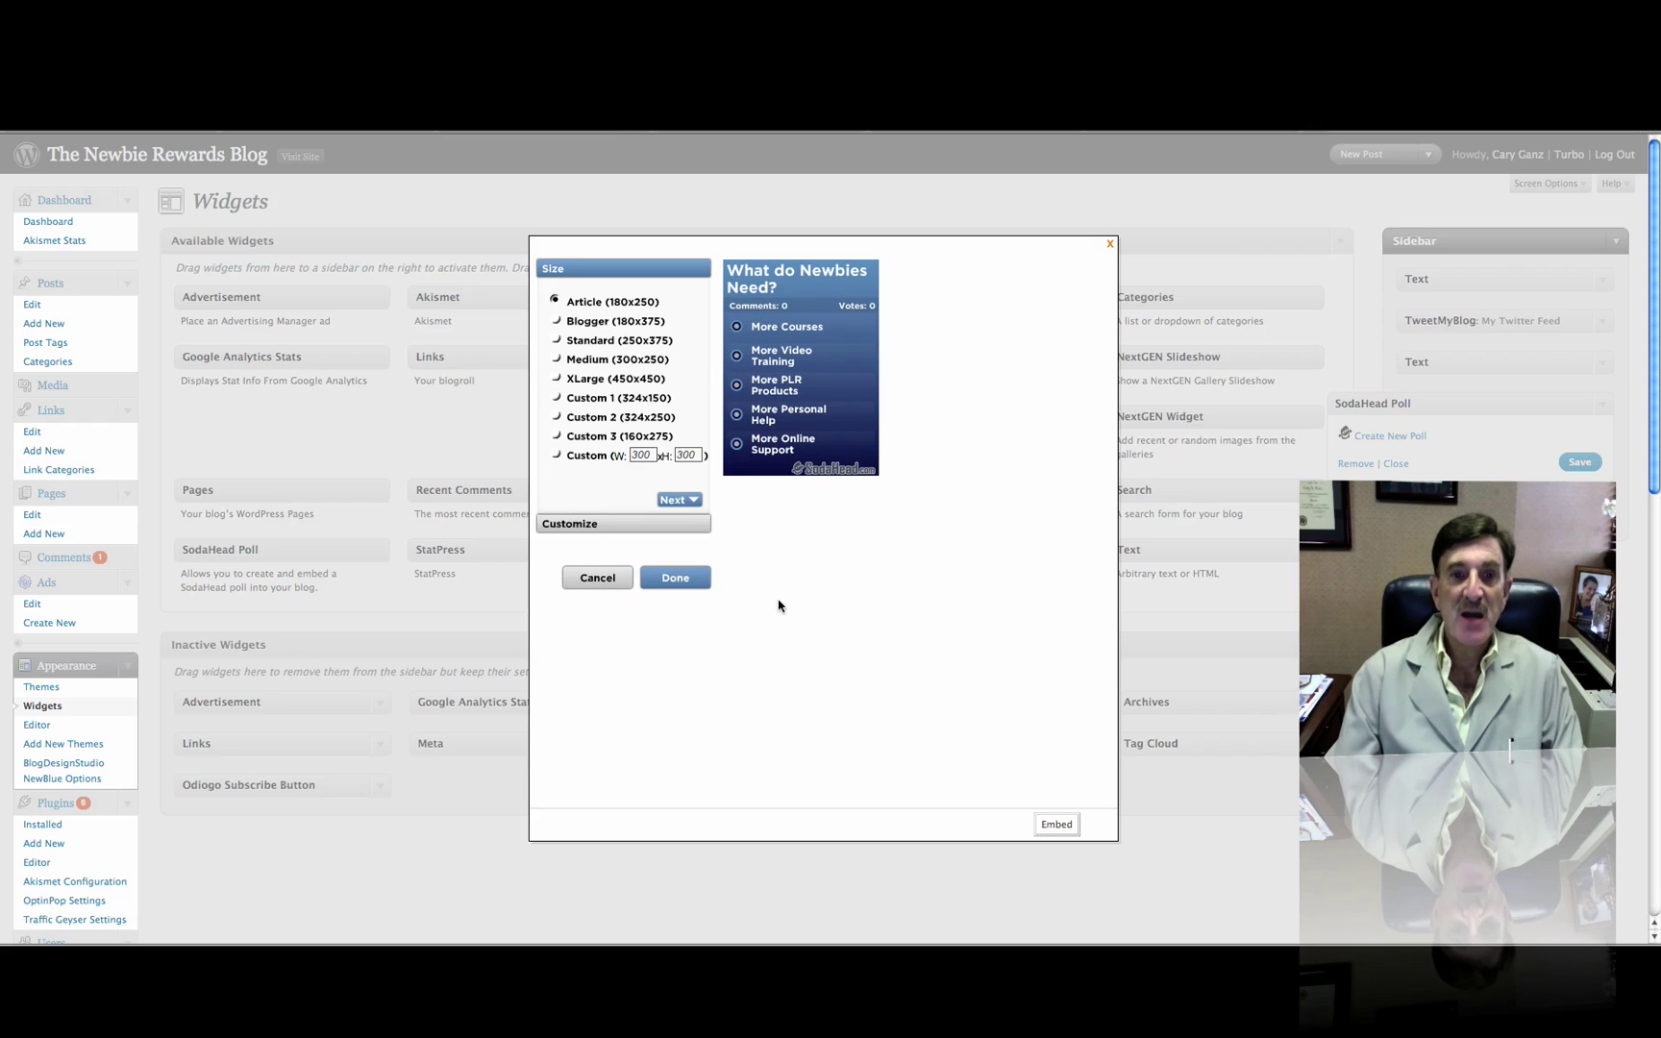
{"action": "left_click", "coordinate": [678, 580]}
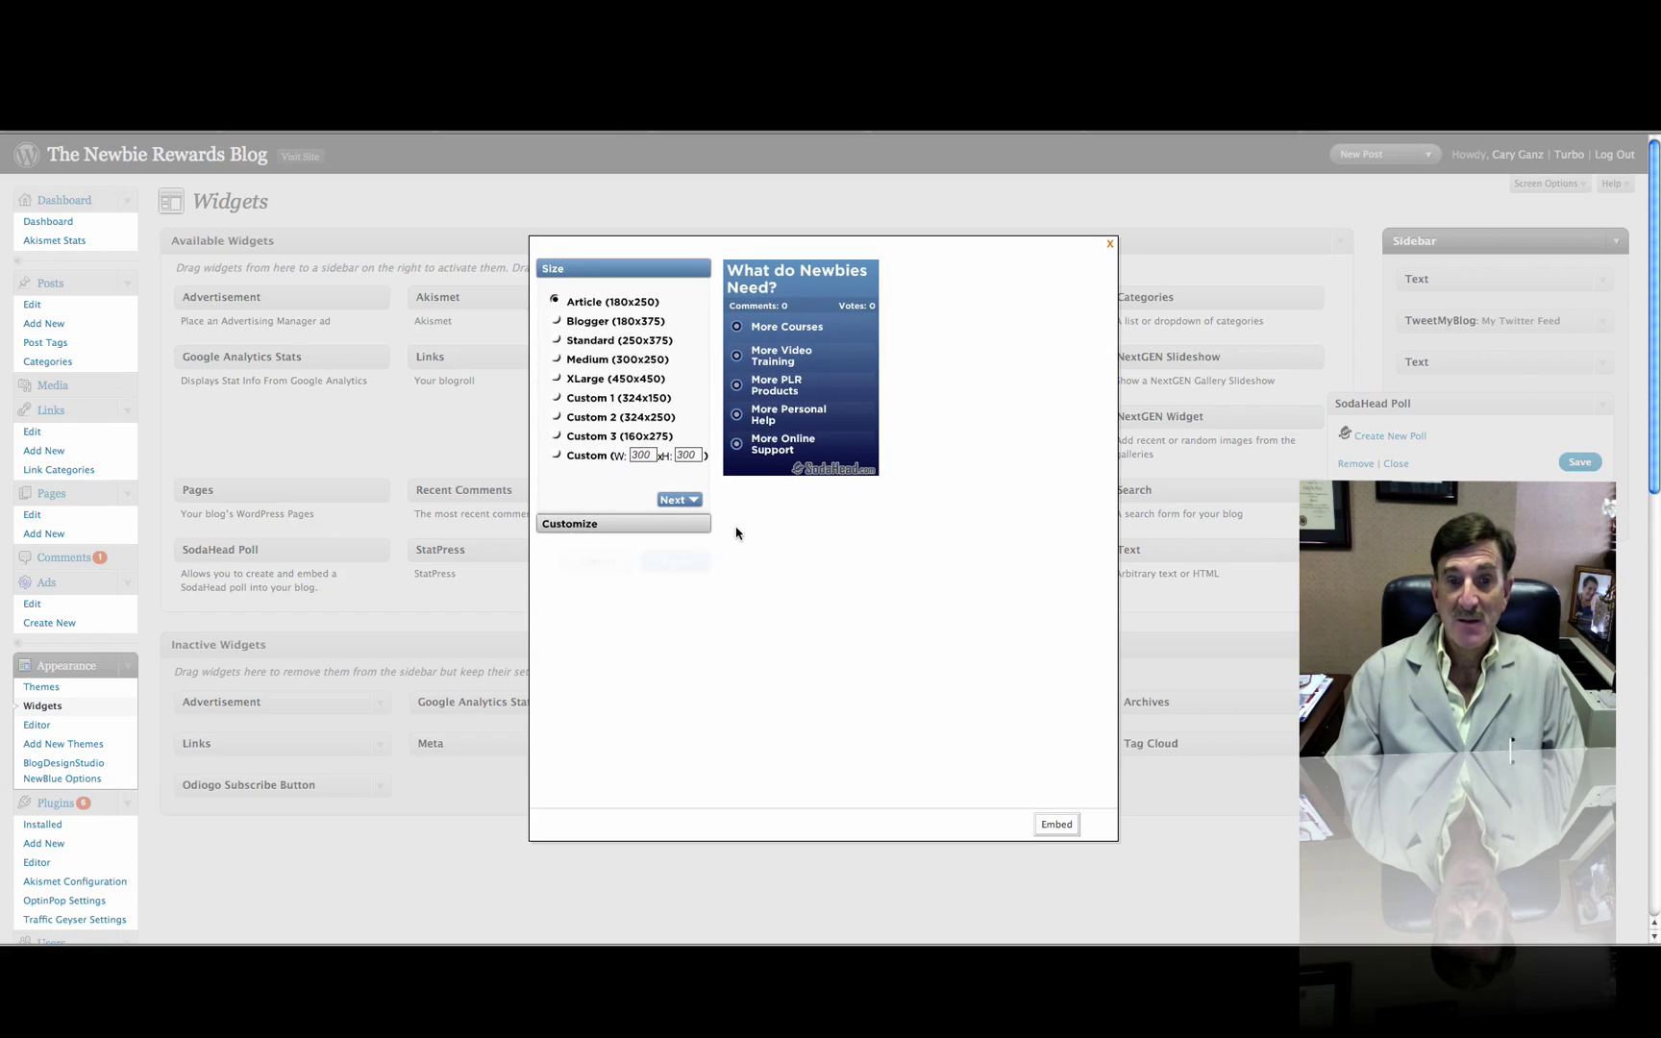
{"action": "left_click", "coordinate": [581, 527]}
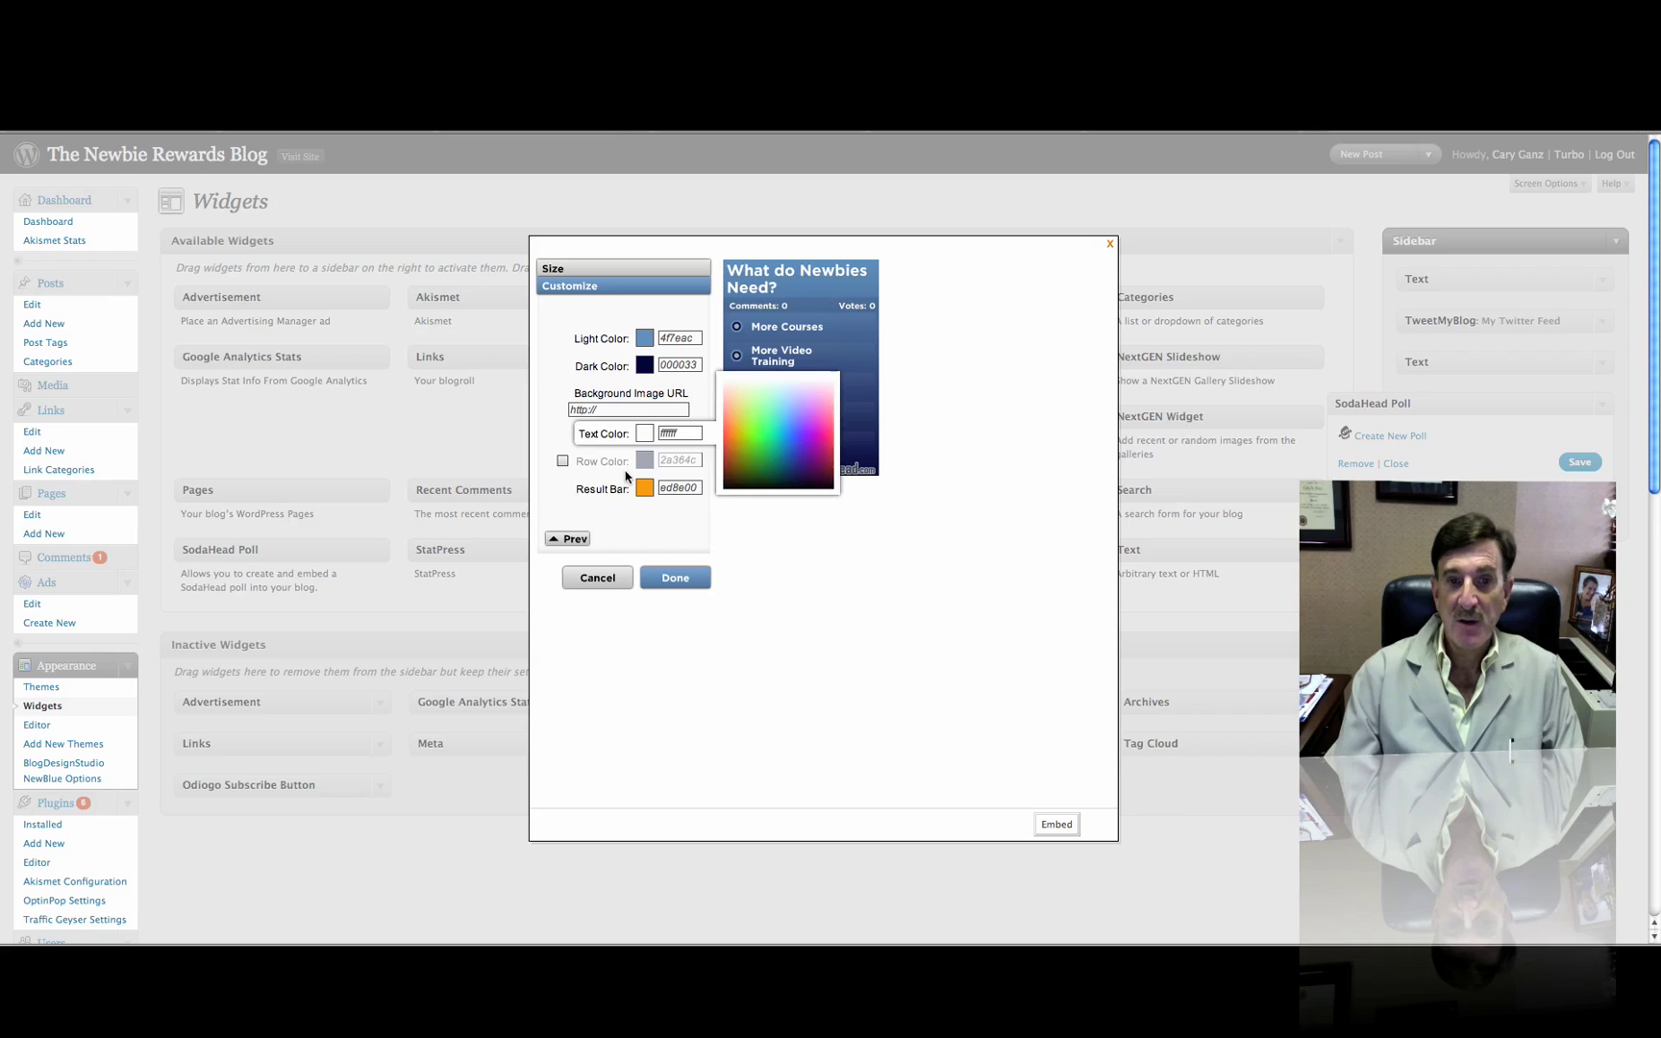
{"action": "left_click", "coordinate": [736, 443]}
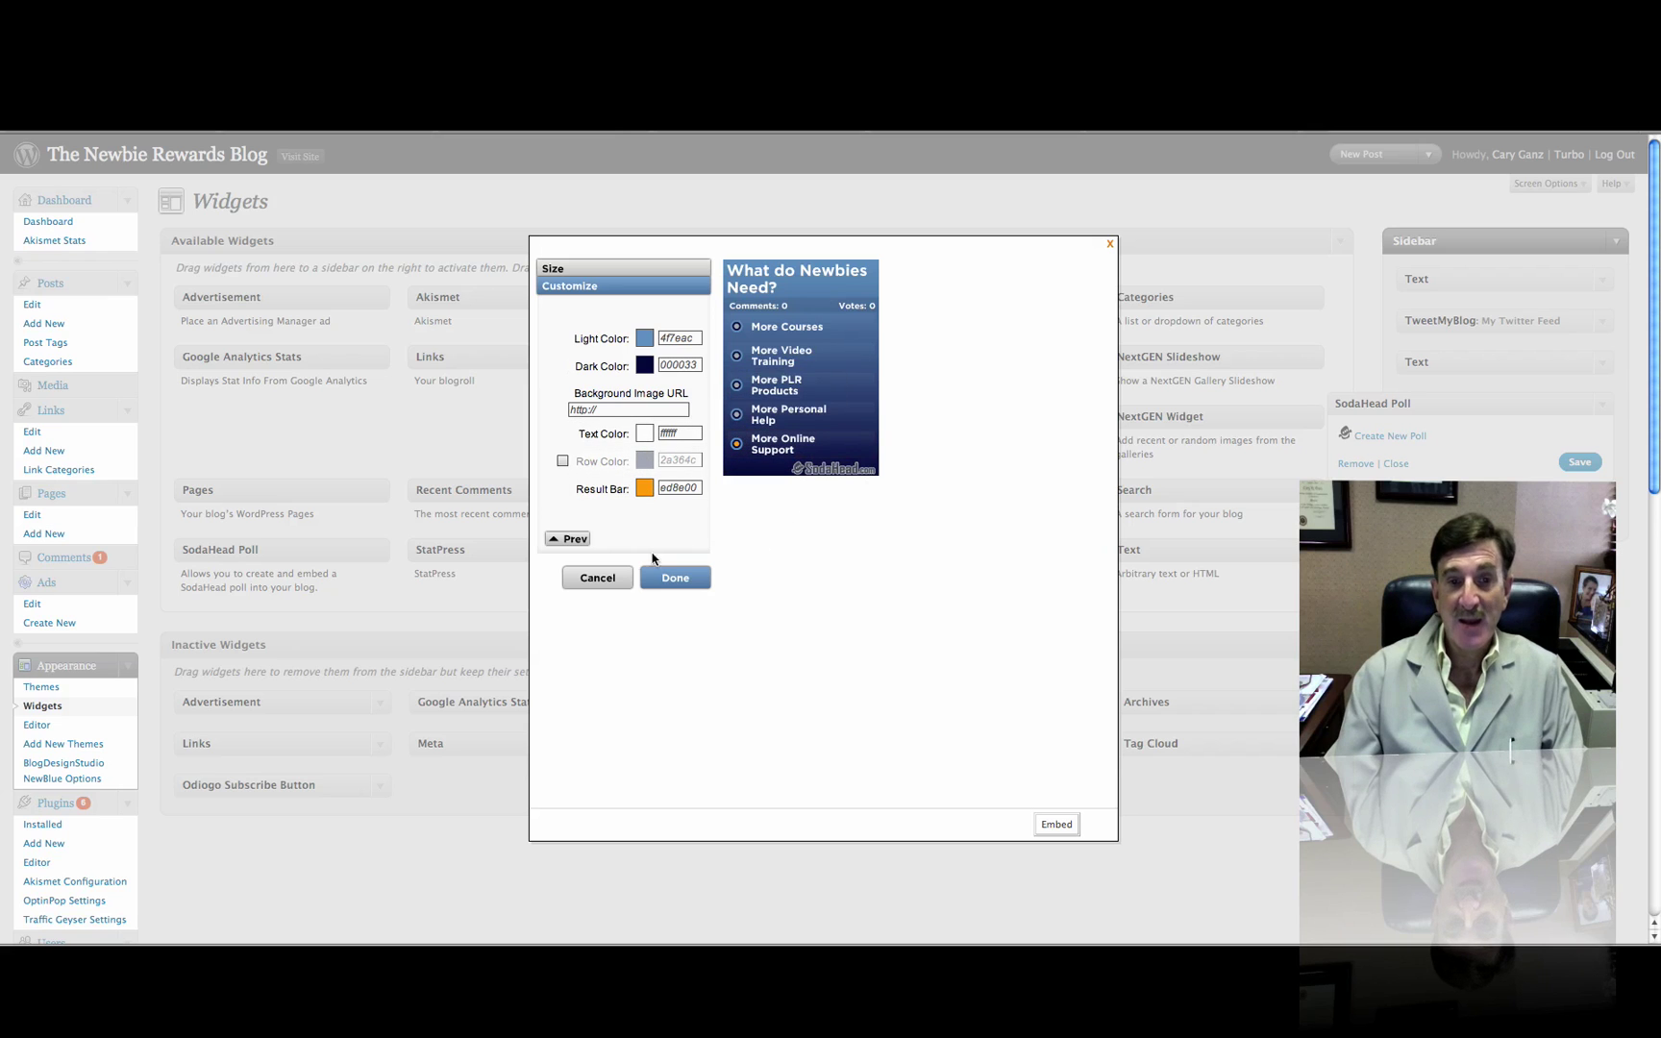
{"action": "left_click", "coordinate": [567, 539]}
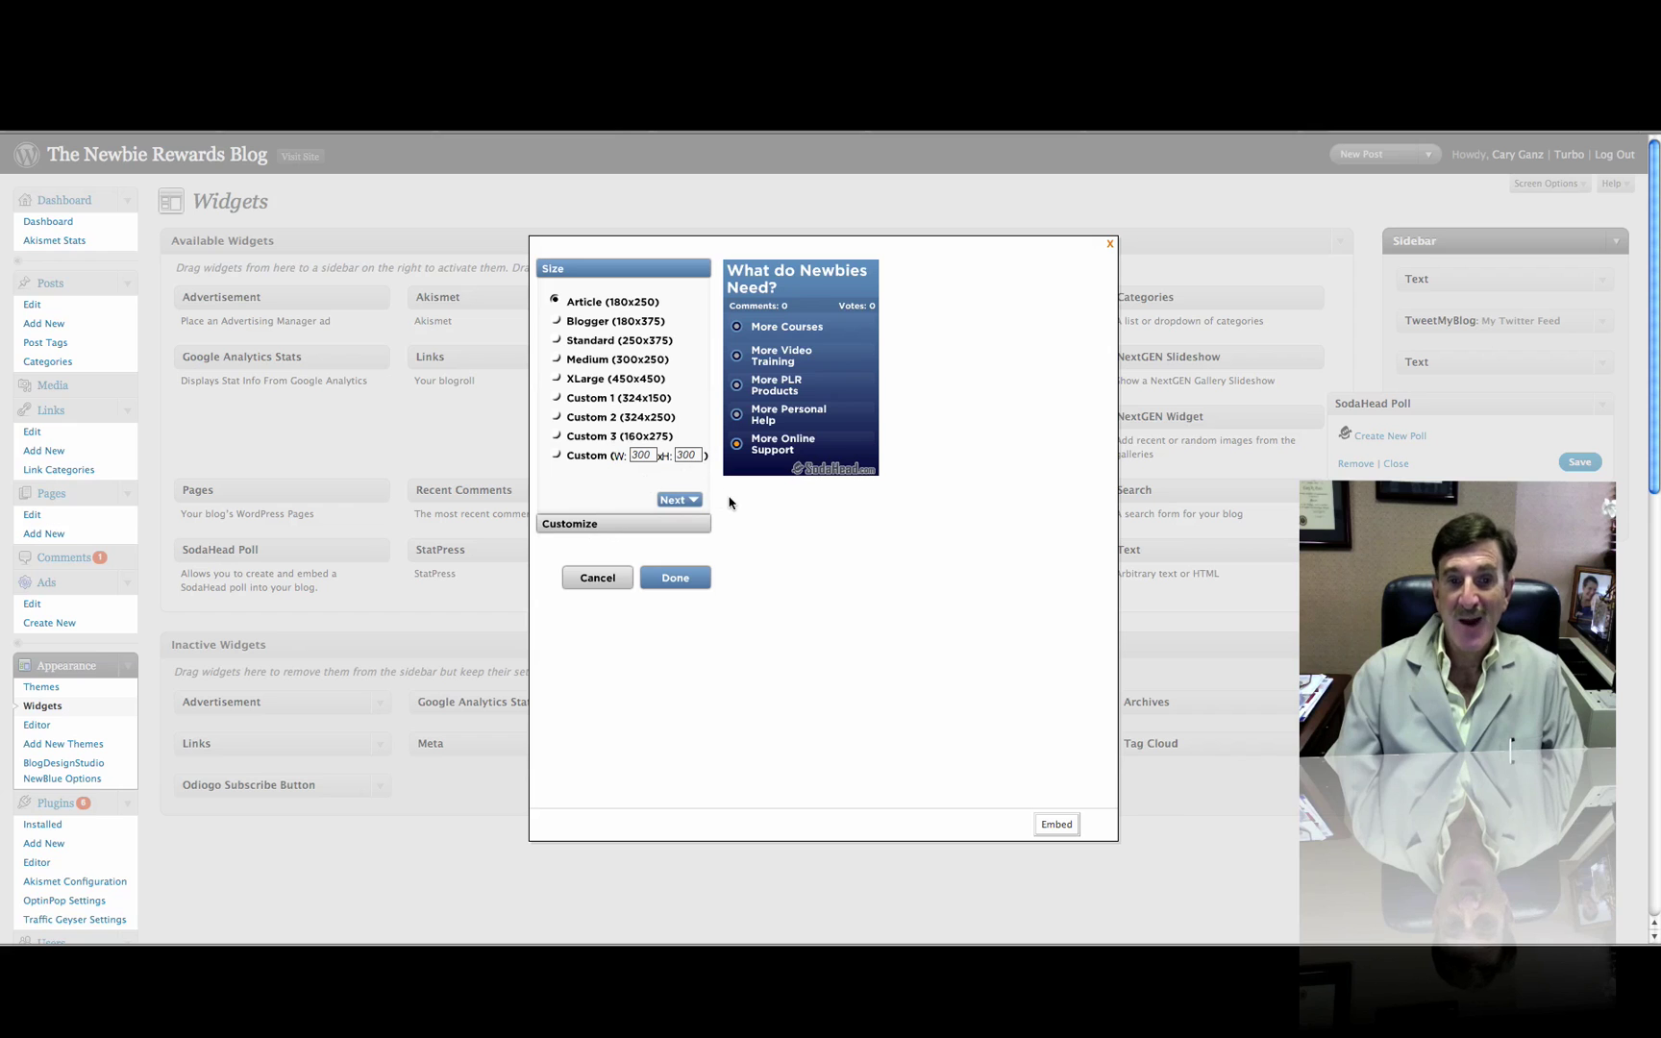
{"action": "left_click", "coordinate": [674, 580]}
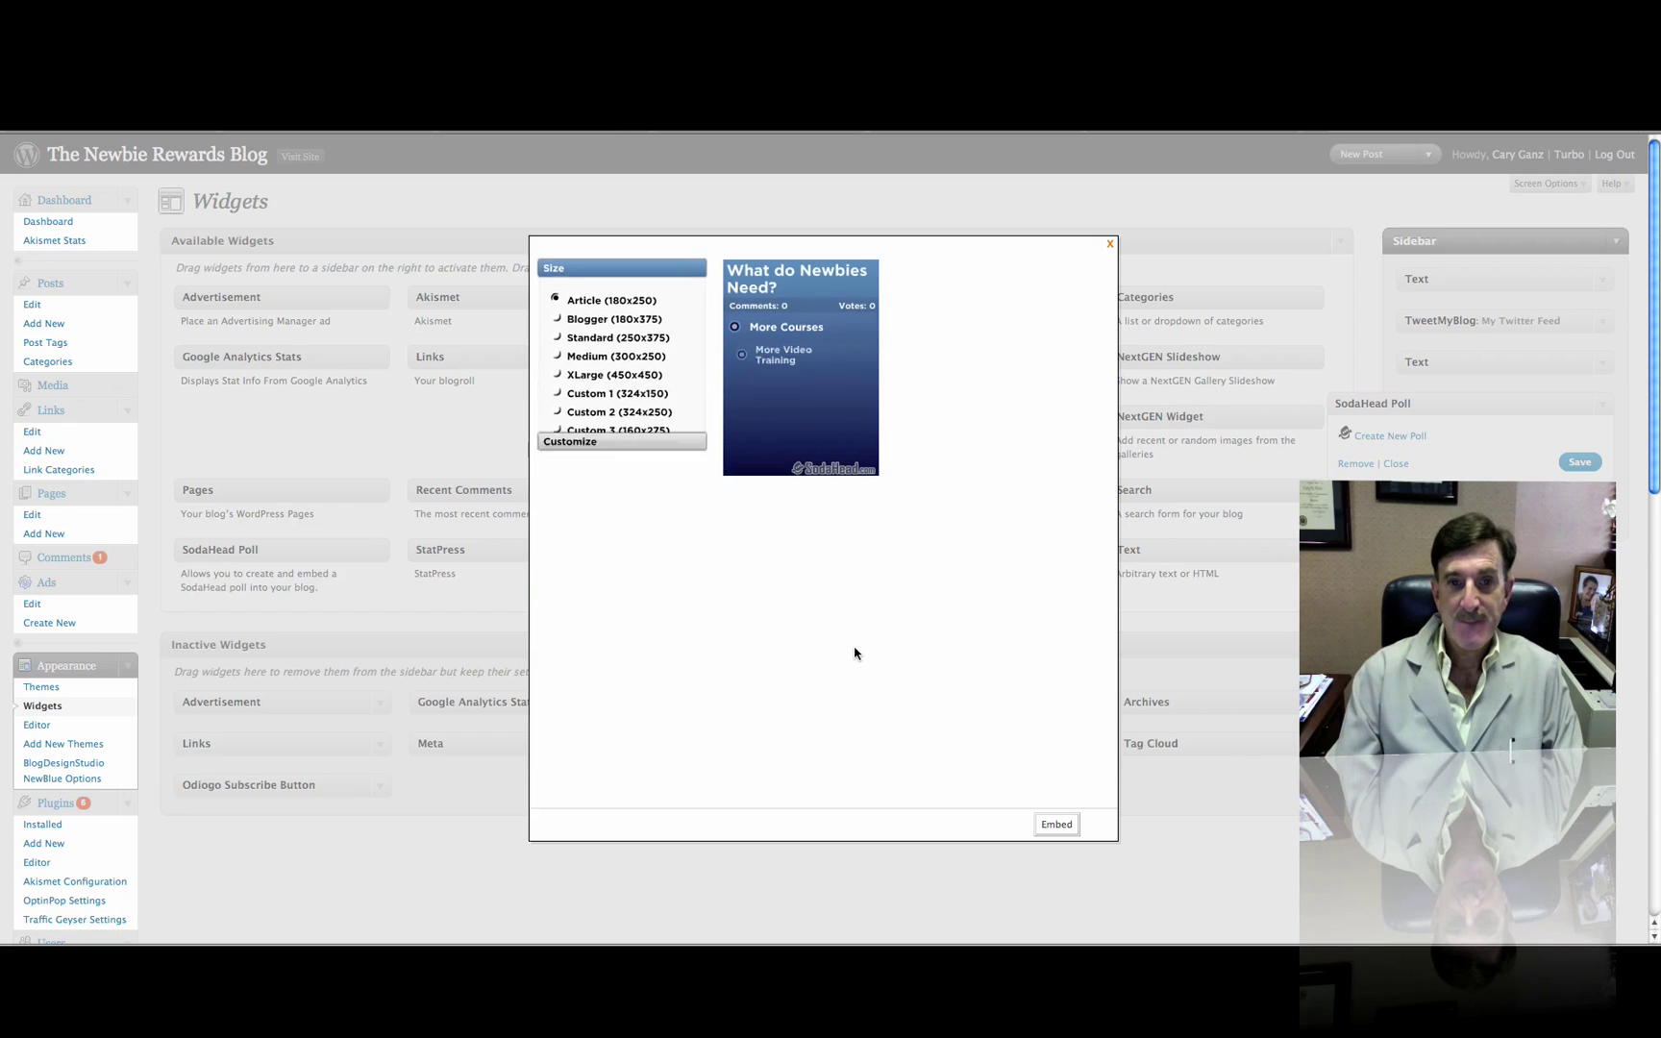
Embed the poll in the Sidebar's SodaHead Poll widget and save the widget
{"action": "left_click", "coordinate": [1057, 824]}
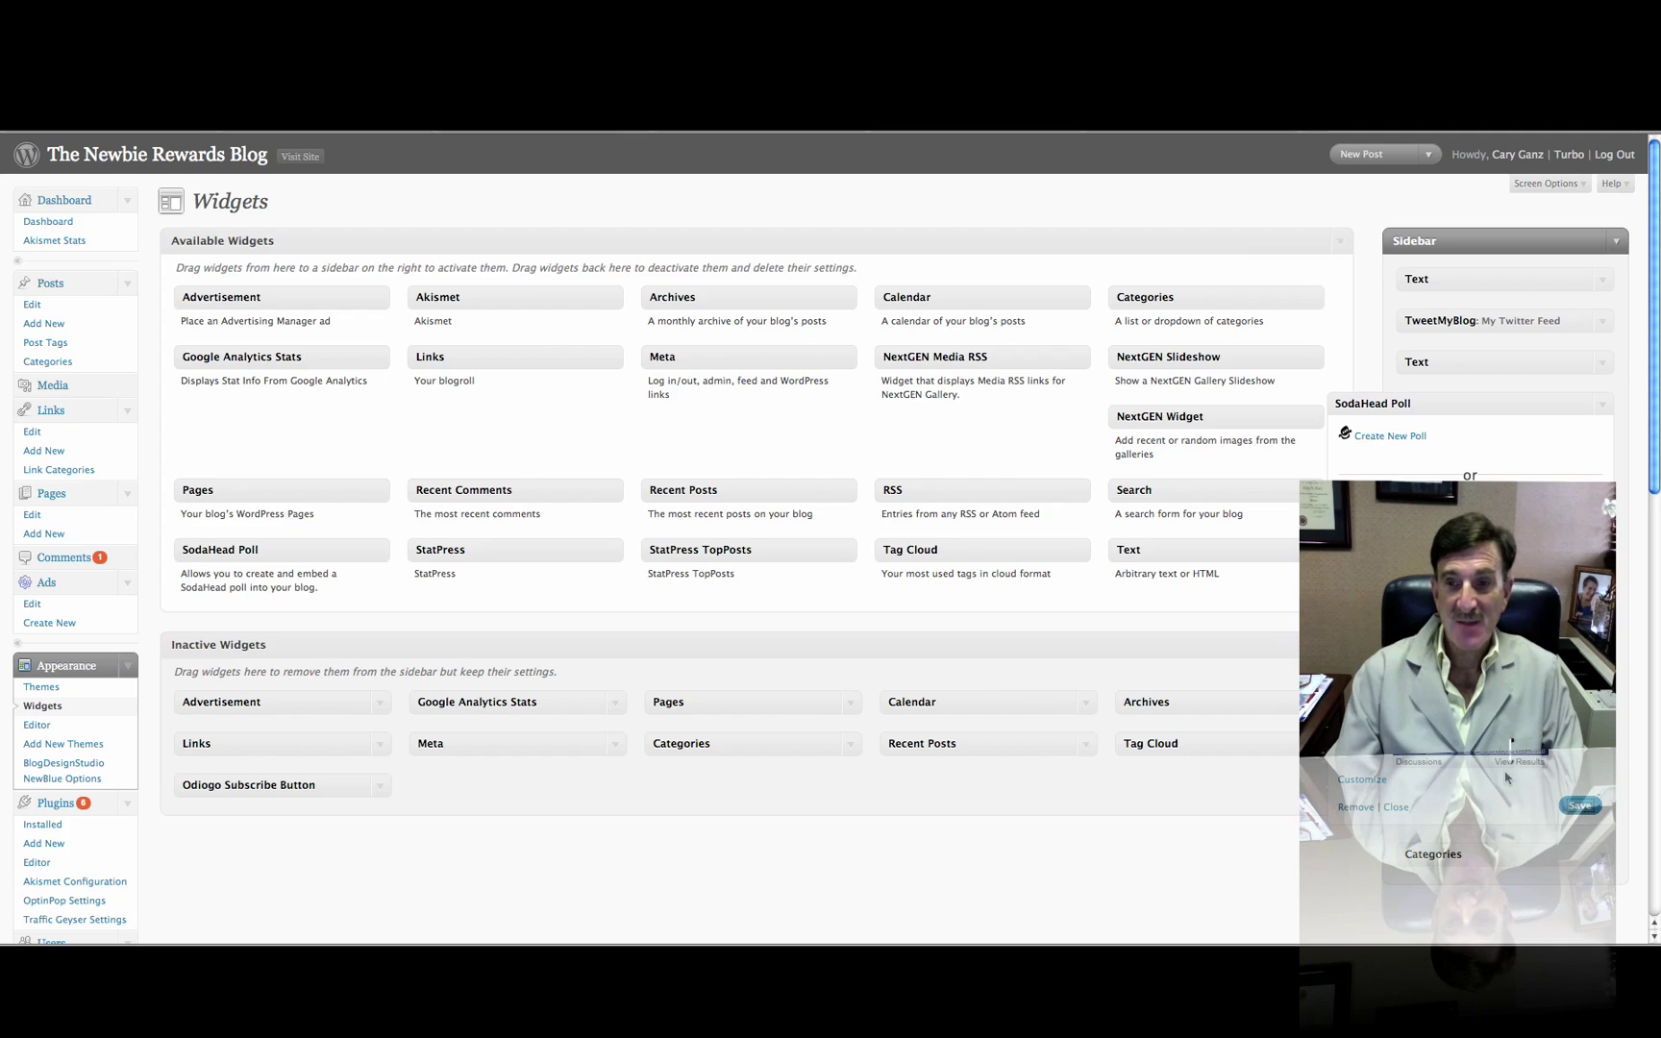
{"action": "left_click", "coordinate": [1578, 806]}
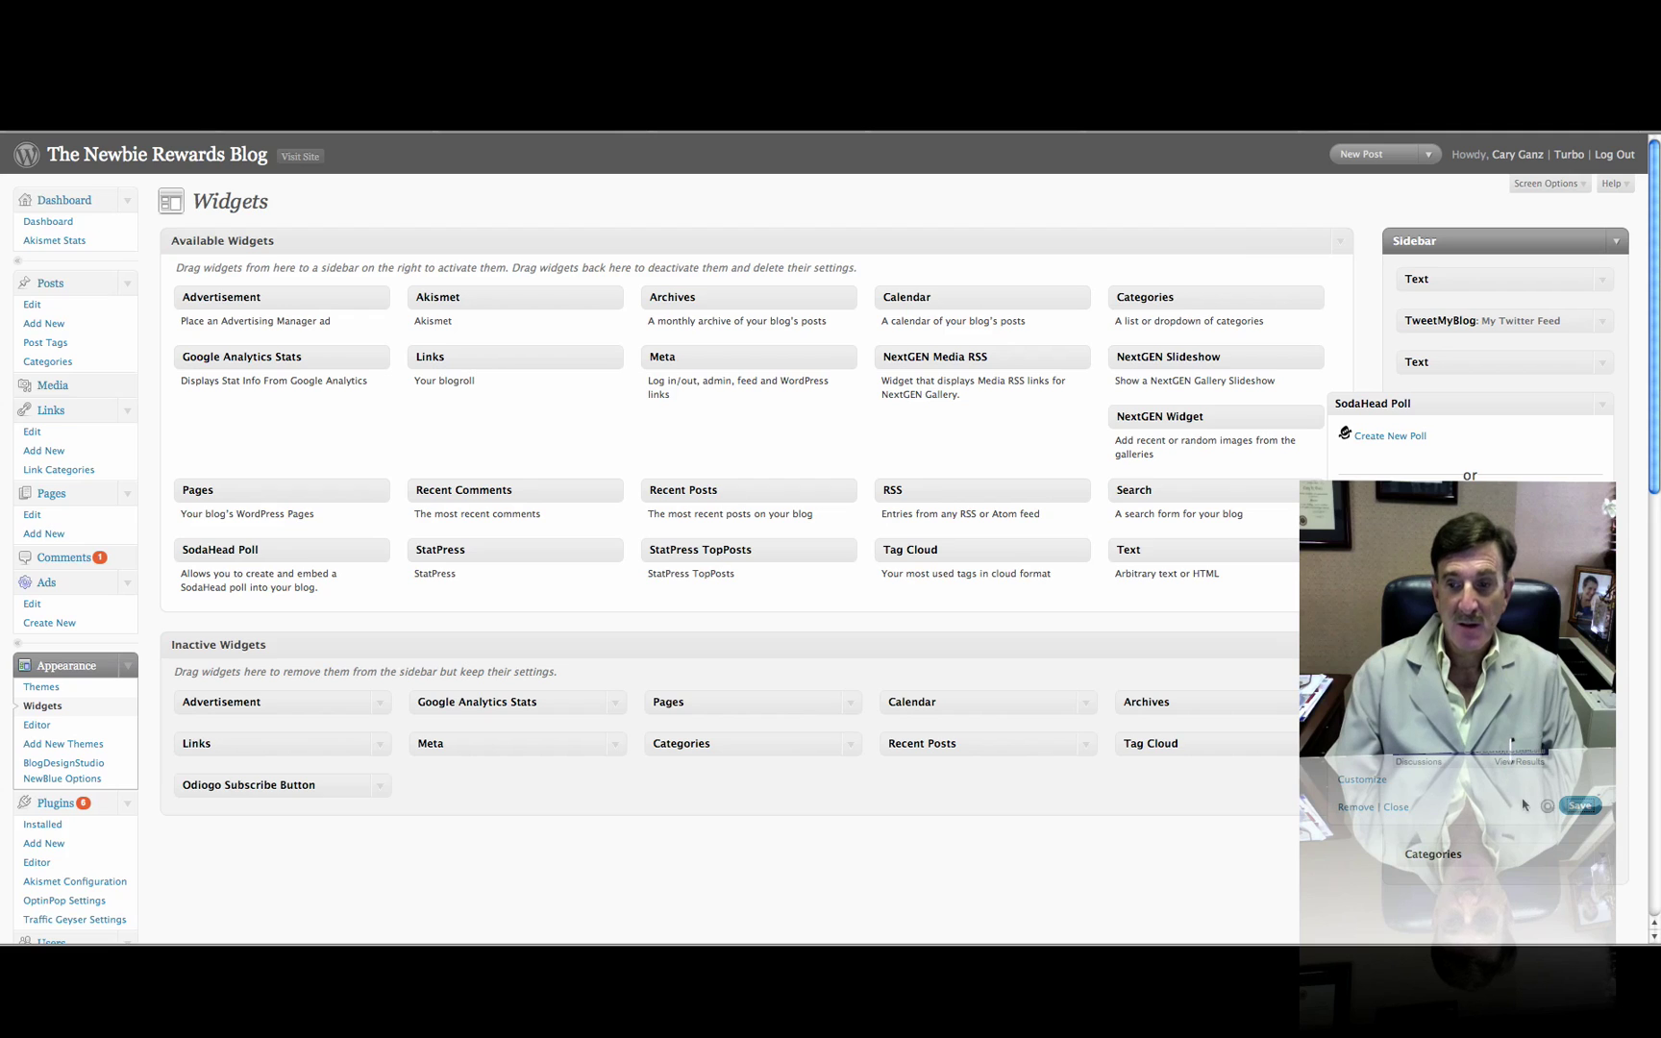
{"action": "left_click", "coordinate": [1396, 808]}
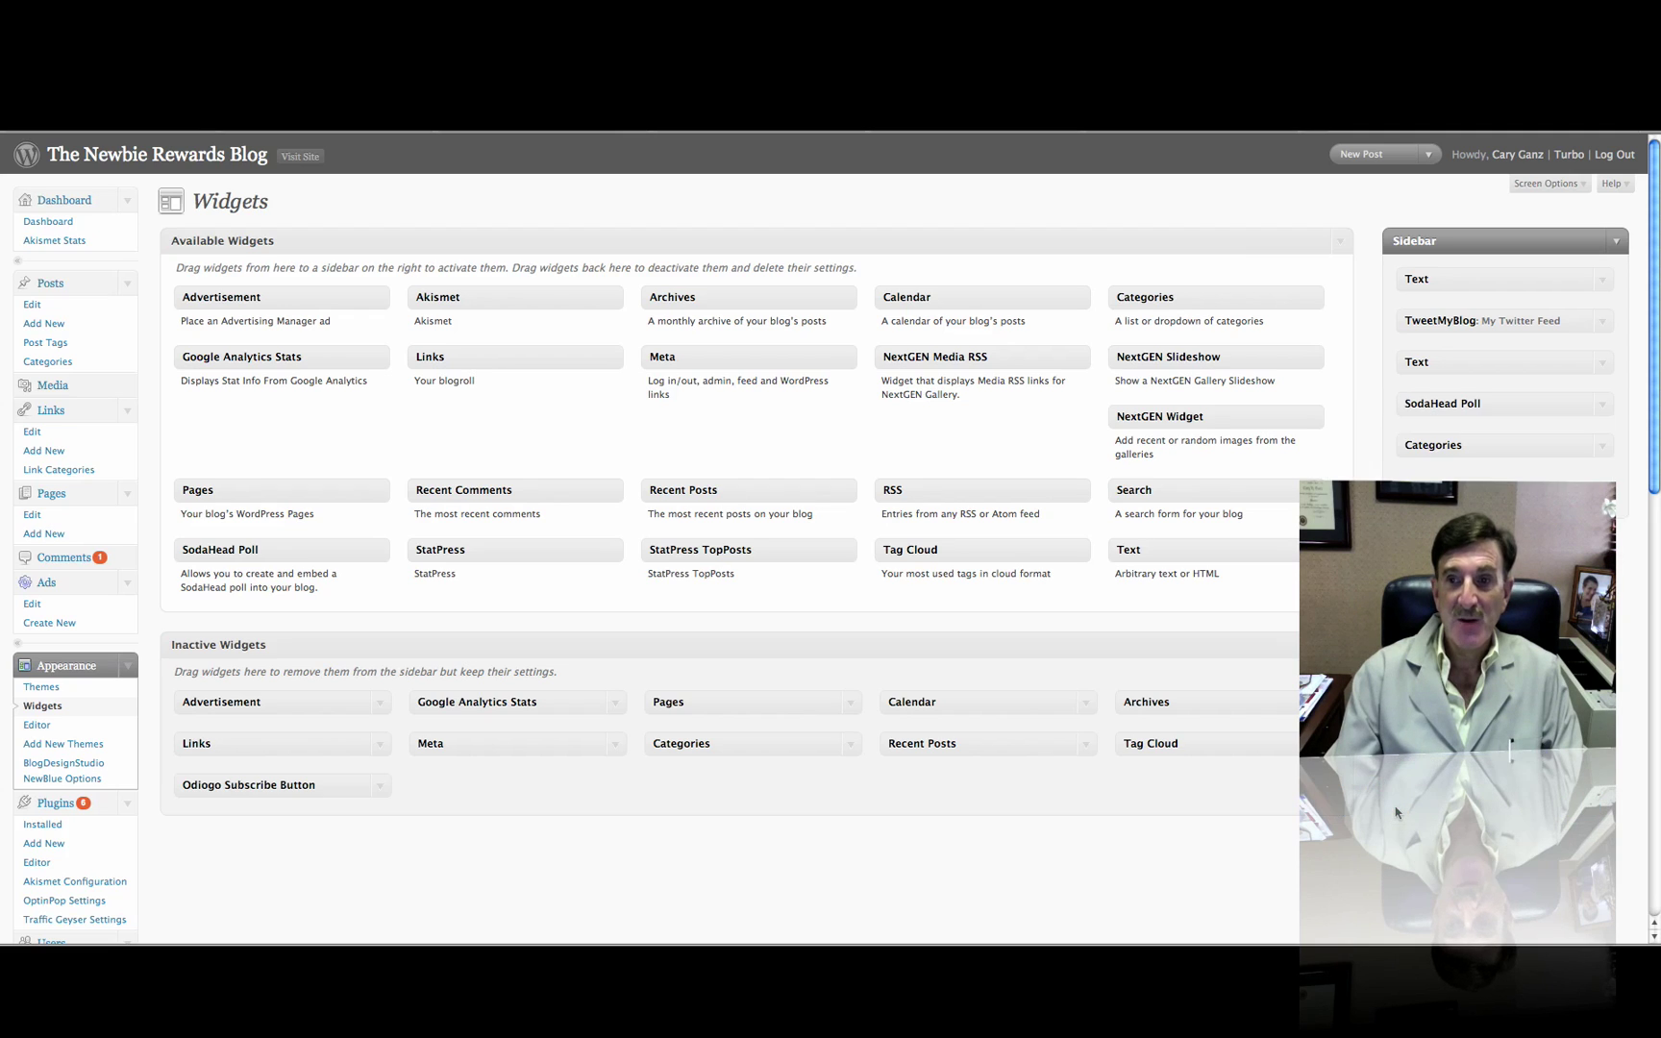
{"action": "left_click", "coordinate": [1602, 404]}
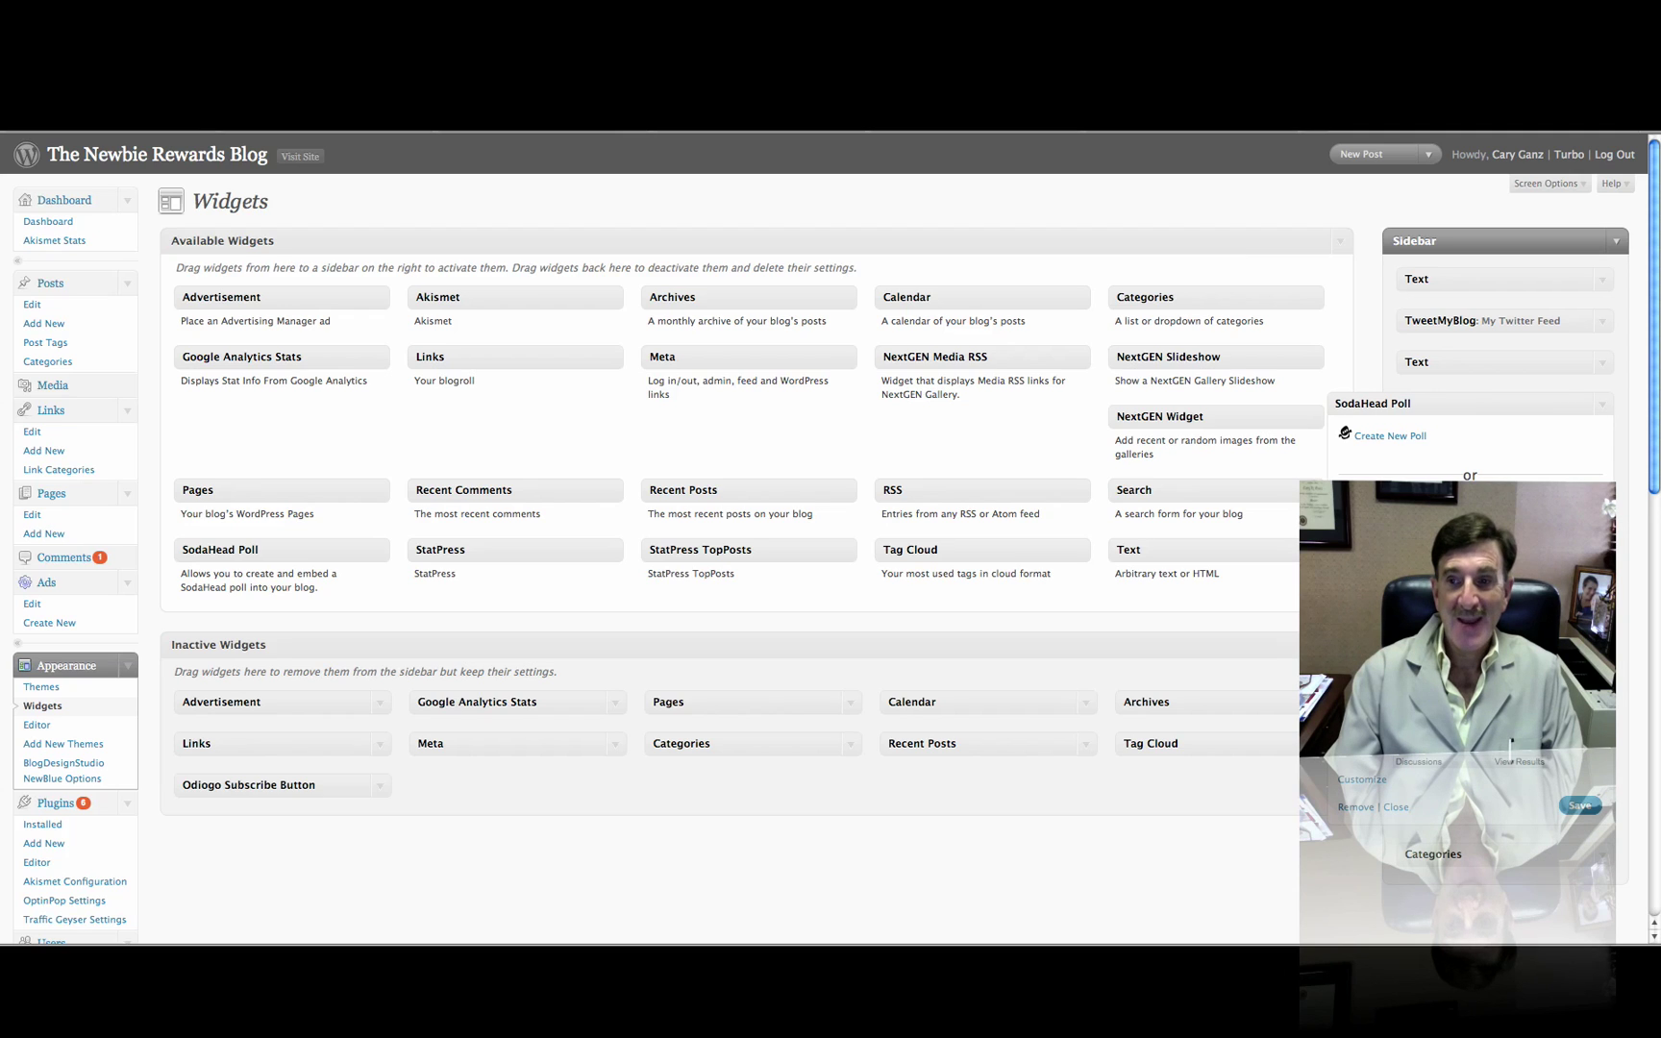
{"action": "left_click", "coordinate": [1581, 808]}
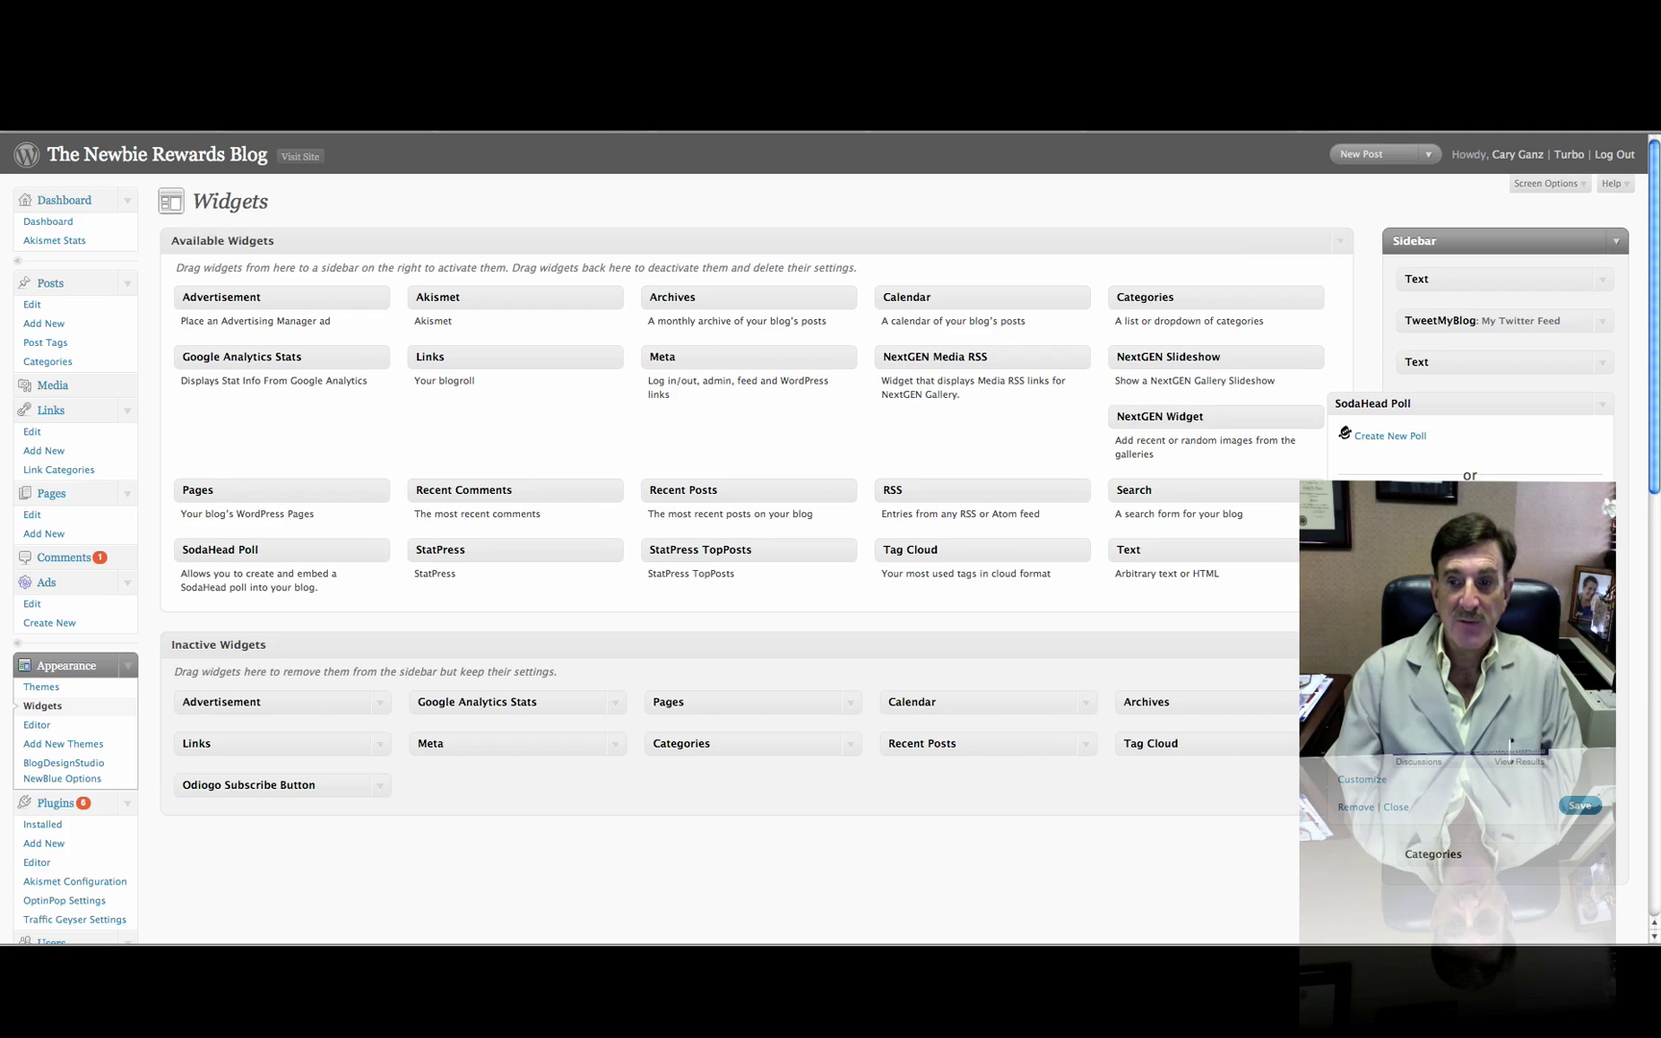
{"action": "left_click", "coordinate": [1580, 806]}
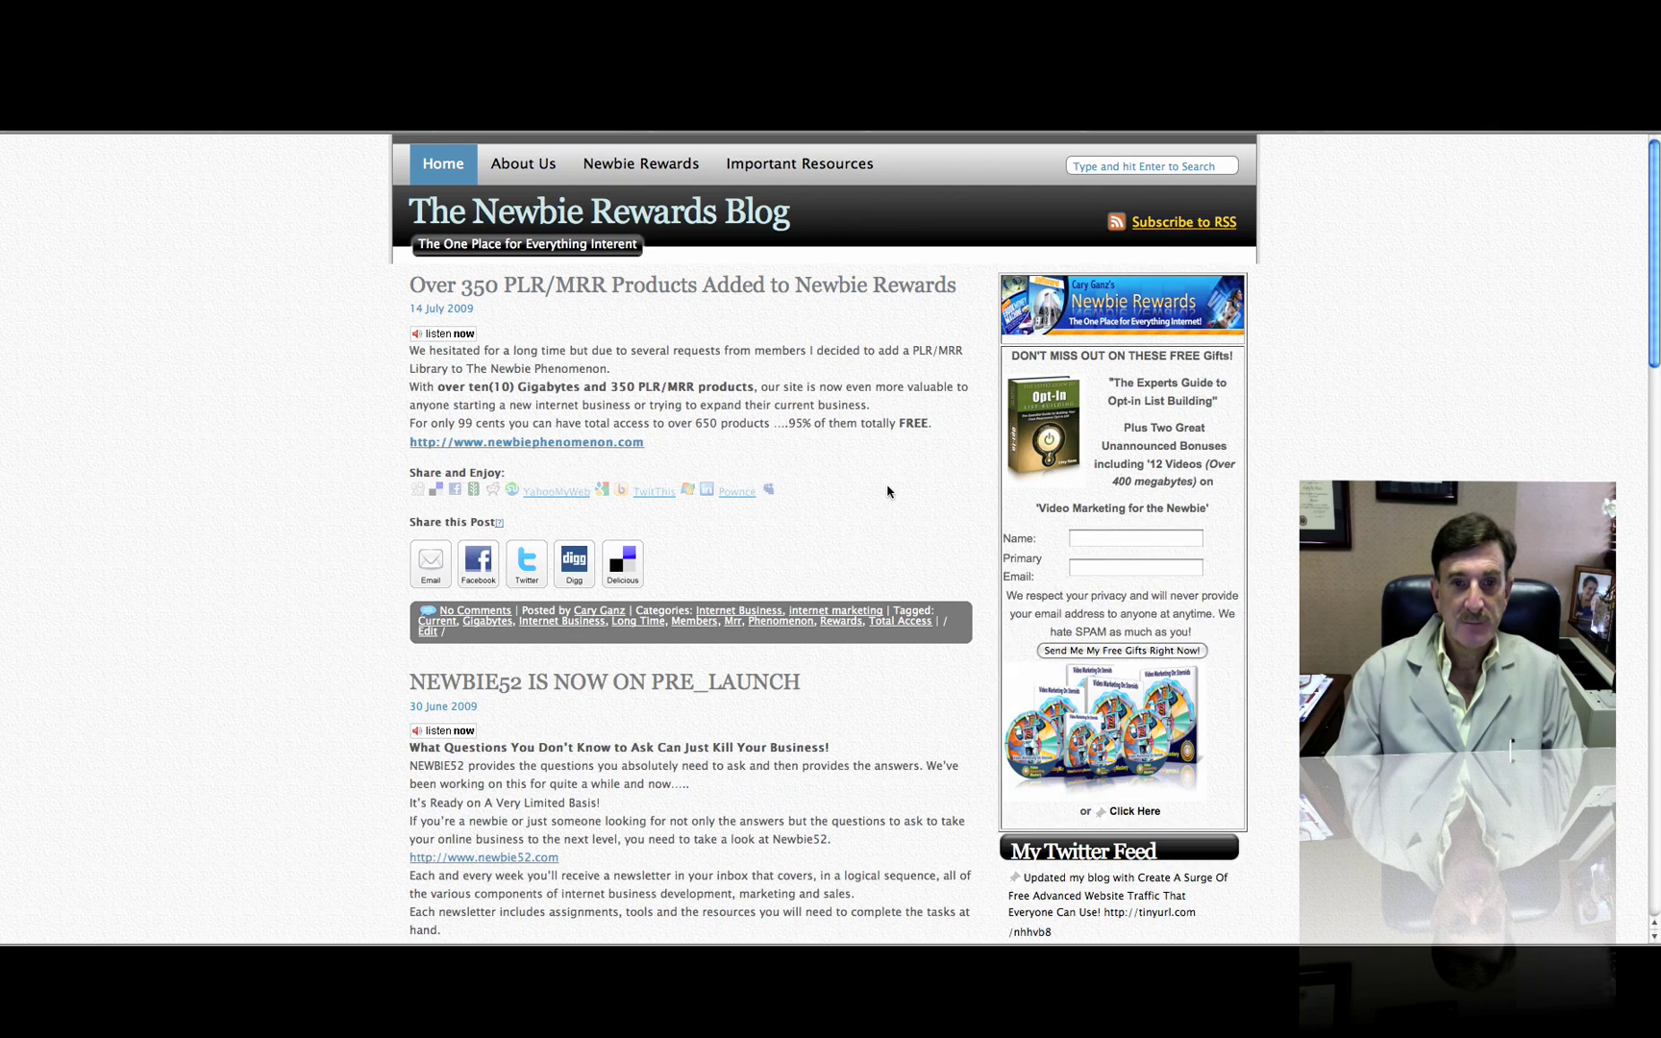
Scroll the live blog down to the 'What do Newbies Need?' sidebar poll and back up
{"action": "scroll", "coordinate": [891, 501], "scroll_direction": "down", "scroll_amount": 5}
{"action": "scroll", "coordinate": [891, 501], "scroll_direction": "down", "scroll_amount": 7}
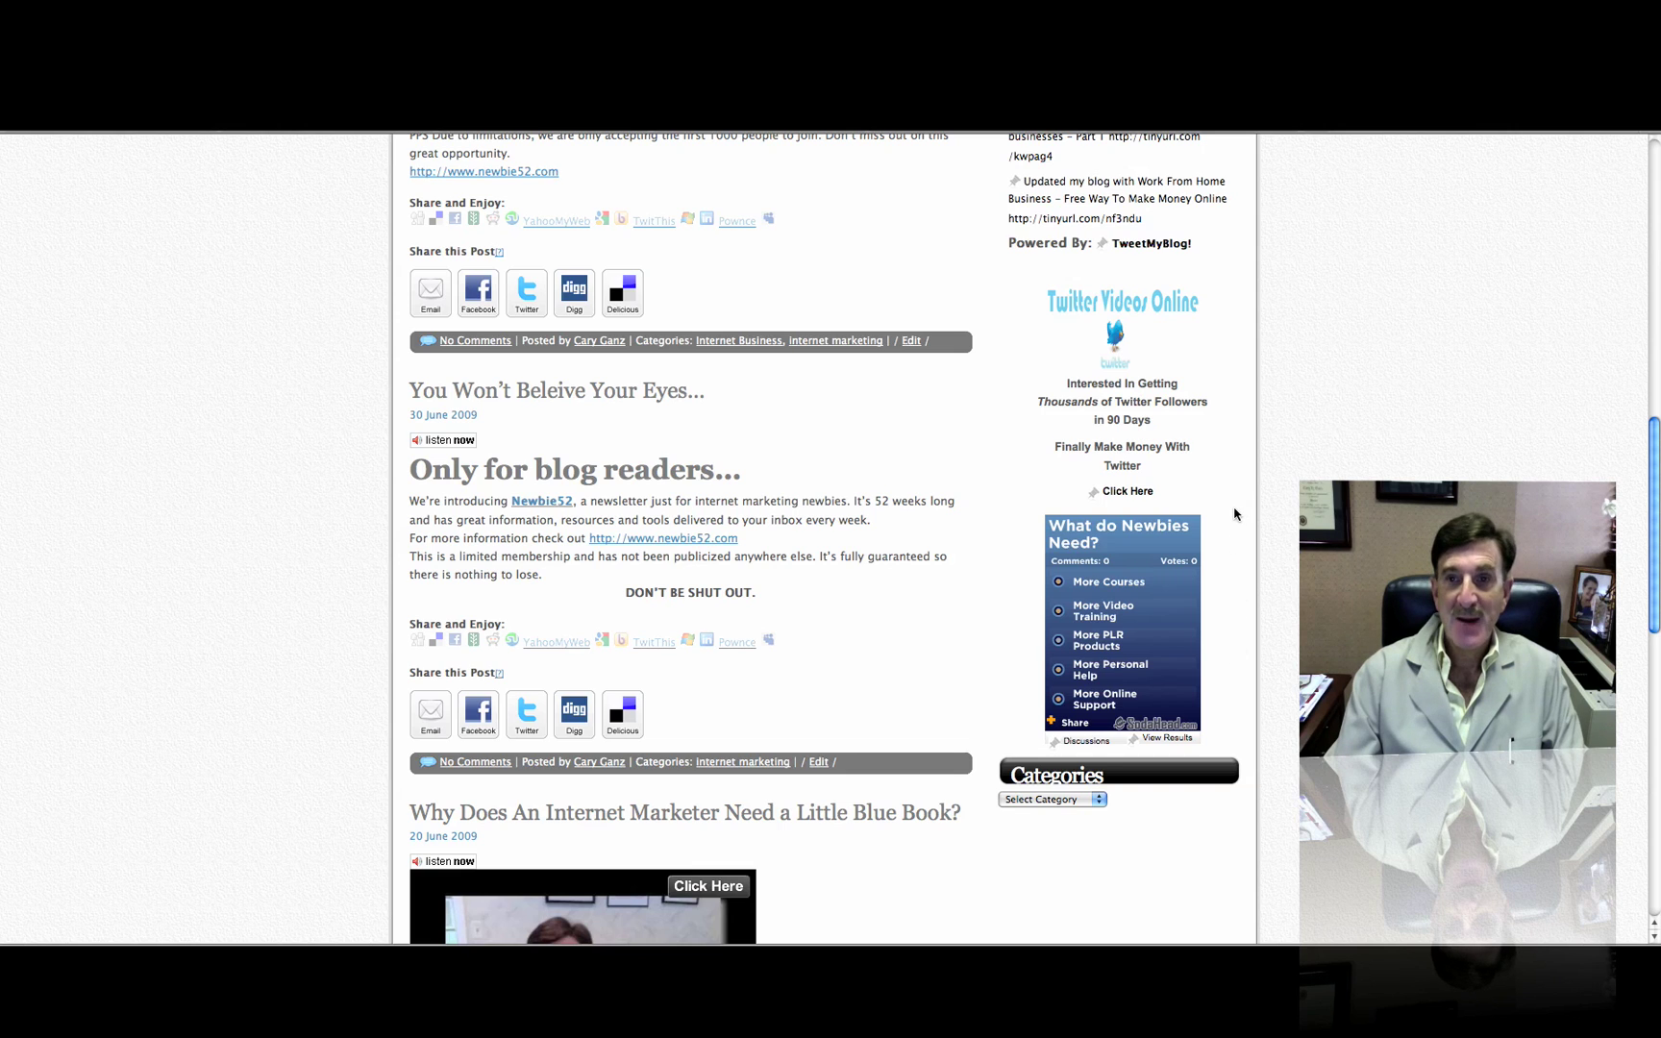
{"action": "scroll", "coordinate": [1236, 515], "scroll_direction": "up", "scroll_amount": 5}
{"action": "scroll", "coordinate": [1233, 515], "scroll_direction": "up", "scroll_amount": 5}
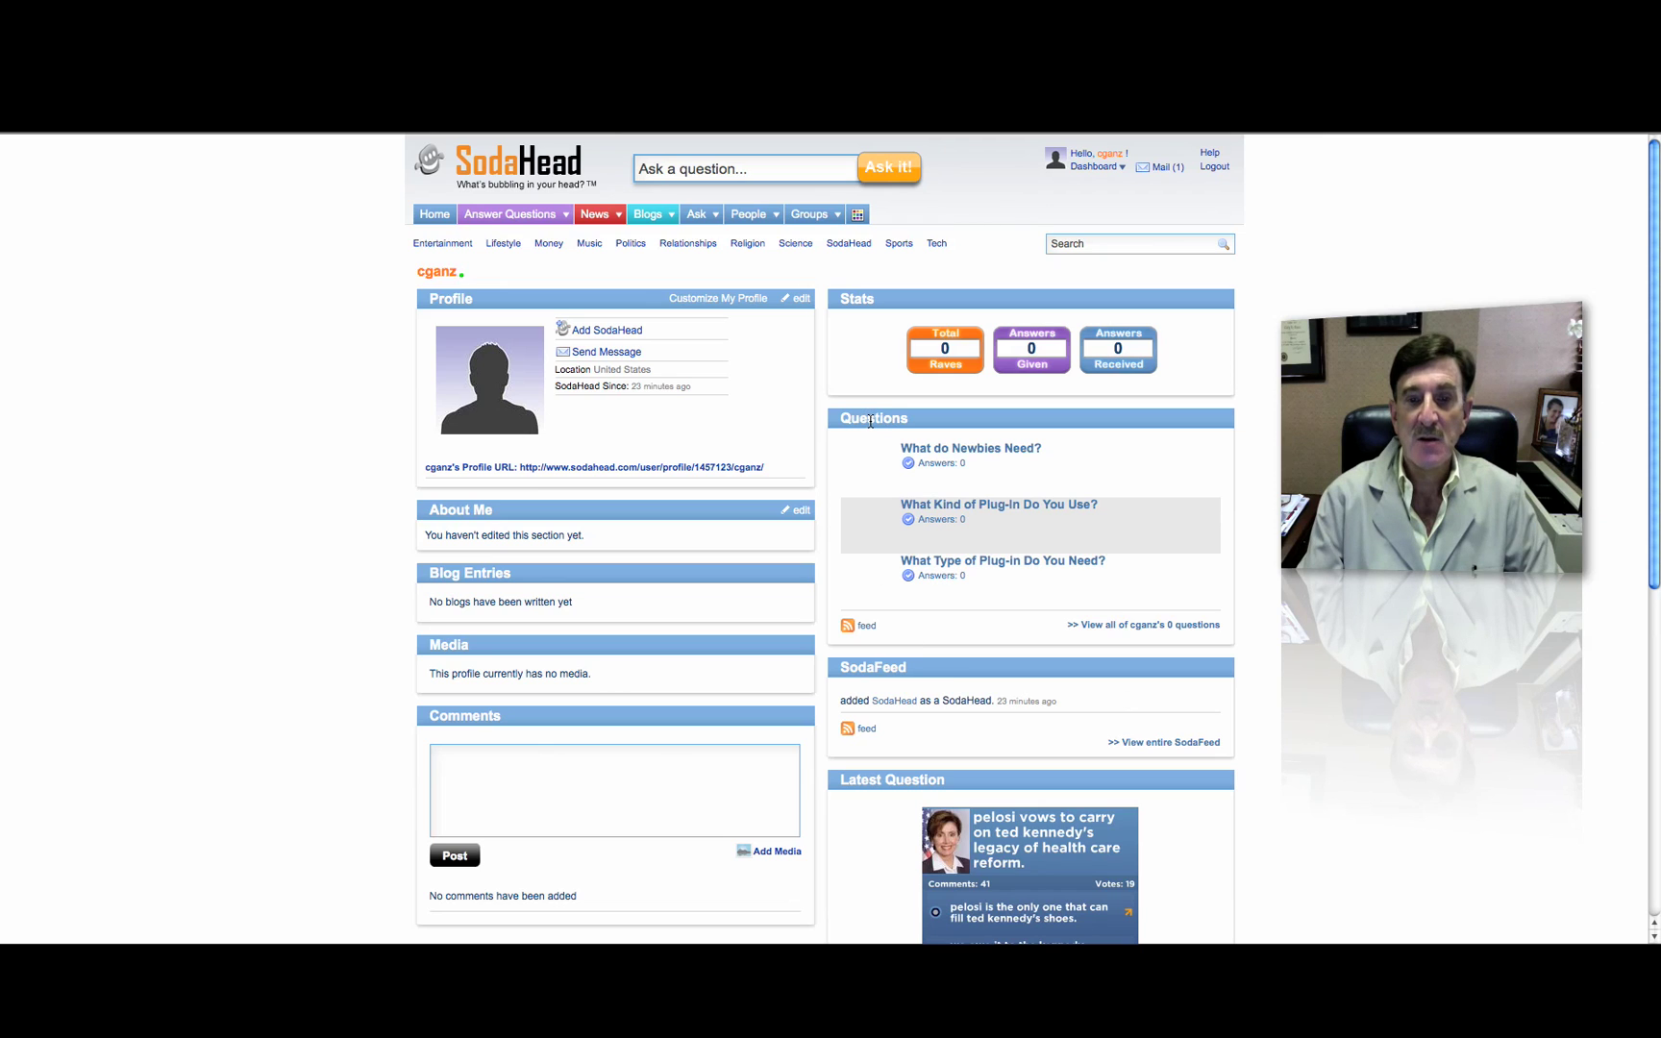
Open the 'What do Newbies Need?' question page and view its Results tab at 0 votes
{"action": "left_click", "coordinate": [998, 449]}
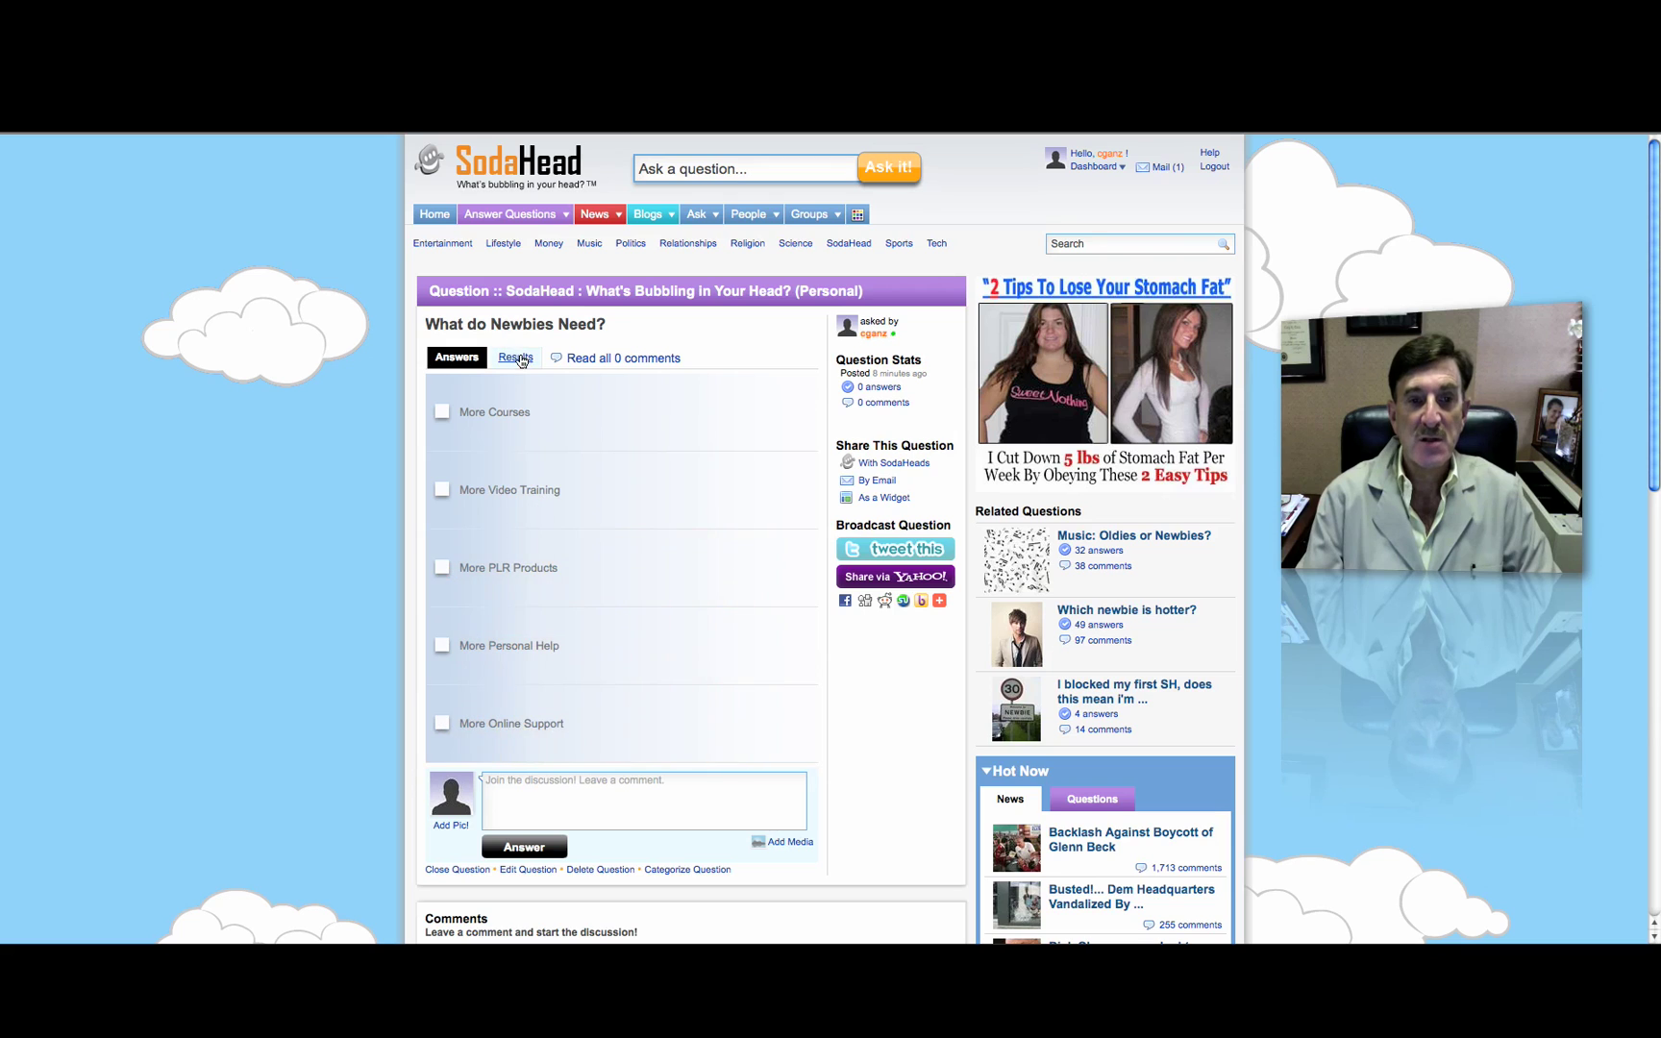
{"action": "left_click", "coordinate": [515, 357]}
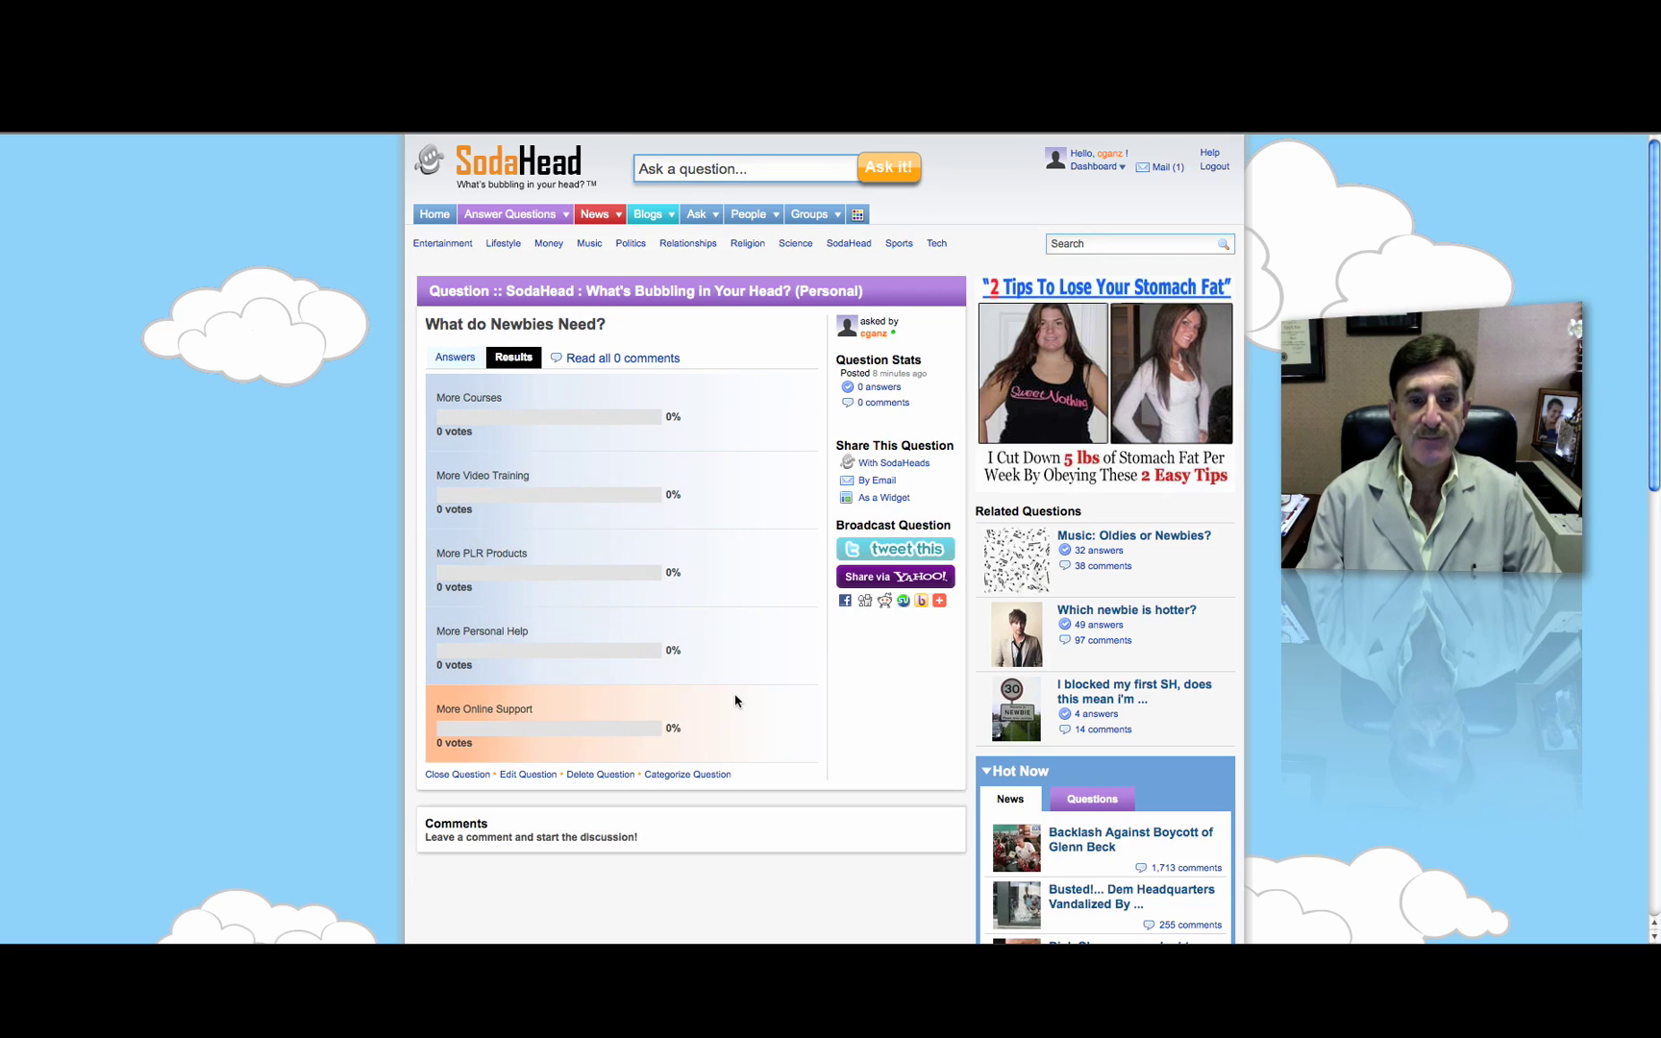